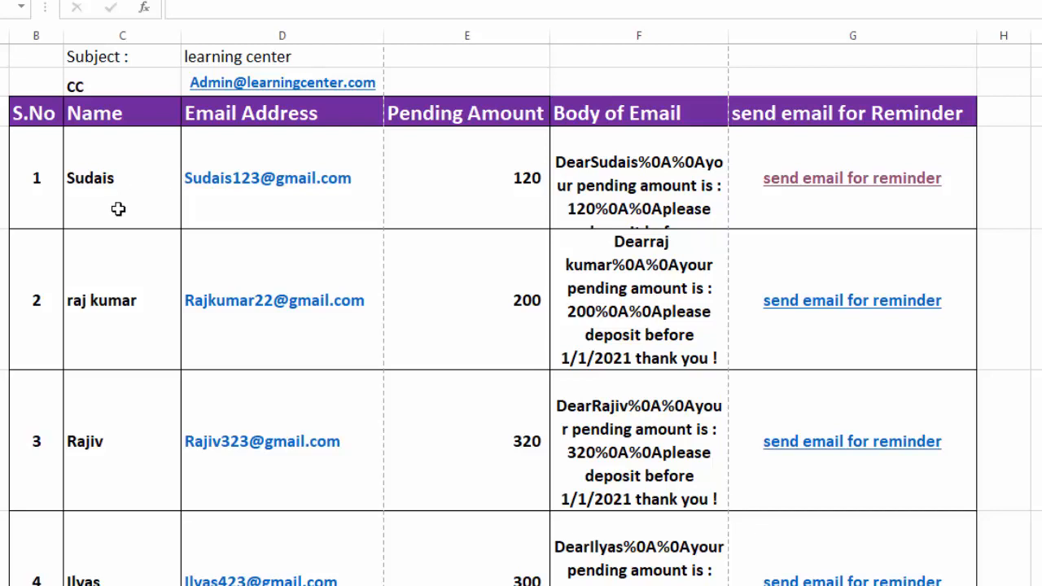
# Examine the first row's pending amount, email body and reminder link formulas, and open its reminder link to inspect the email draft.
pyautogui.click(429, 215)
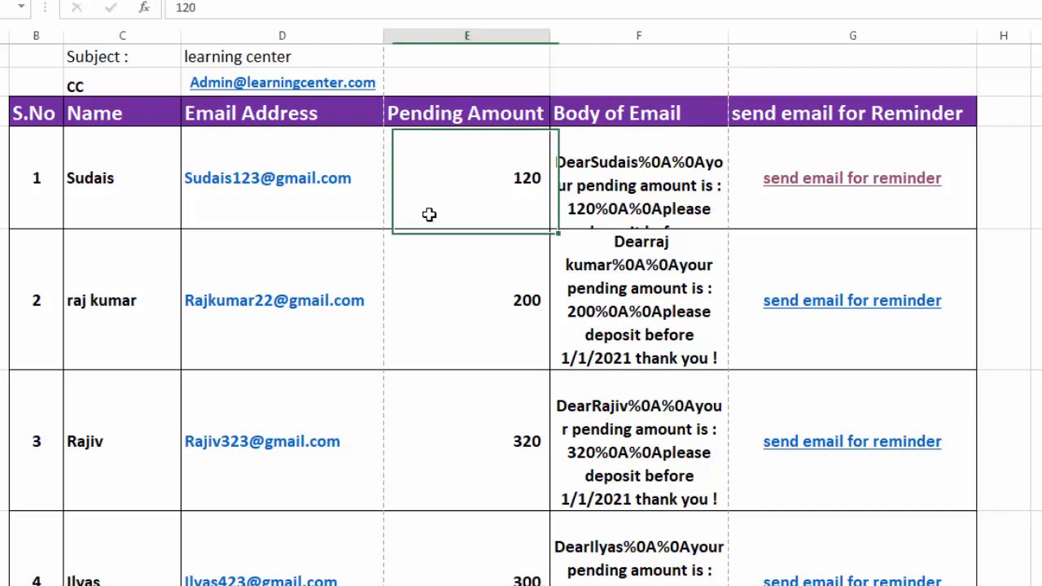
pyautogui.click(680, 186)
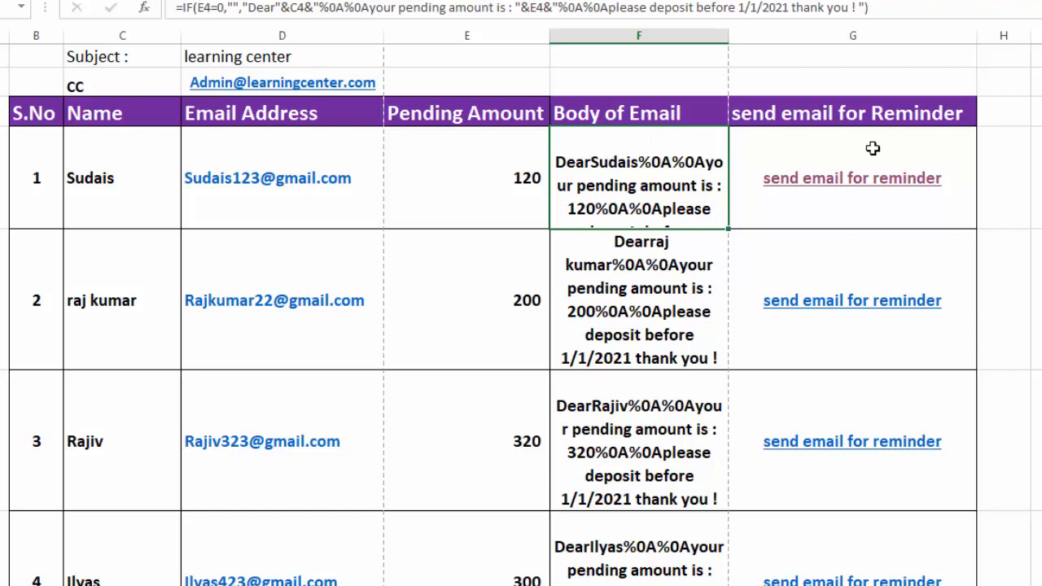
pyautogui.click(952, 202)
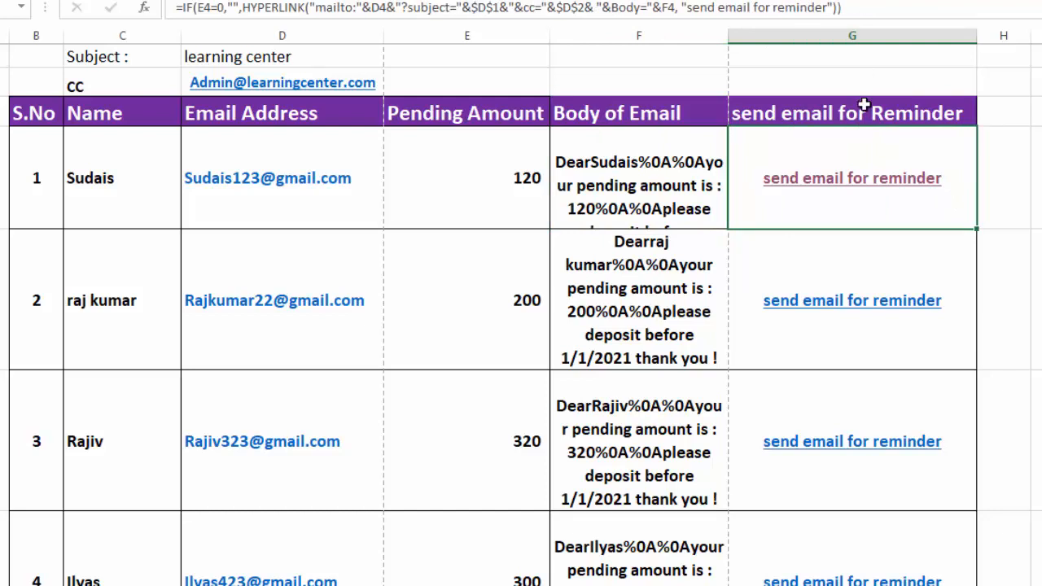
pyautogui.click(877, 188)
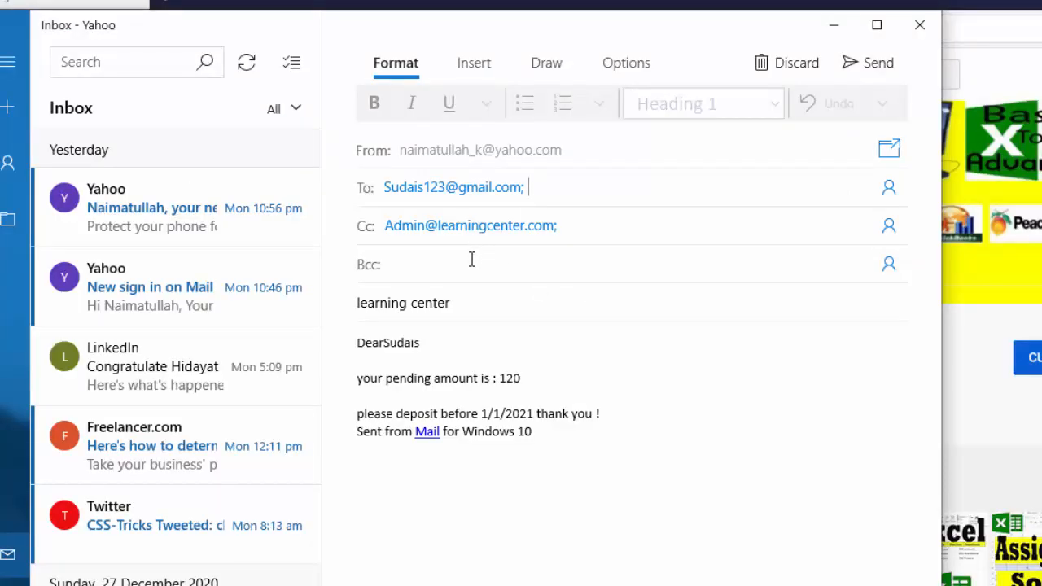
pyautogui.click(479, 305)
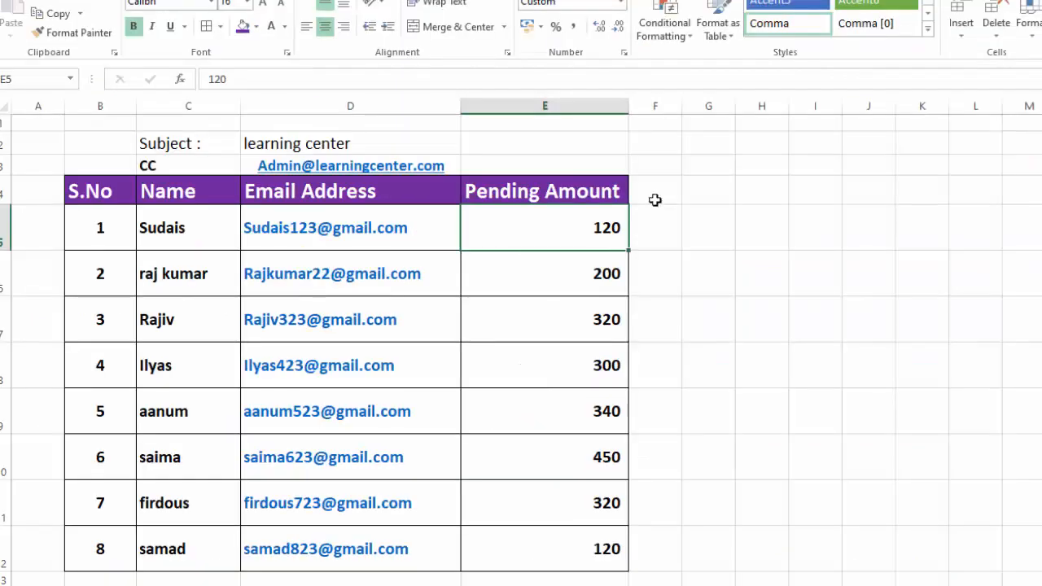
# Add the column heading "Send Email for Reminder" in F4, beside Pending Amount.
pyautogui.click(656, 199)
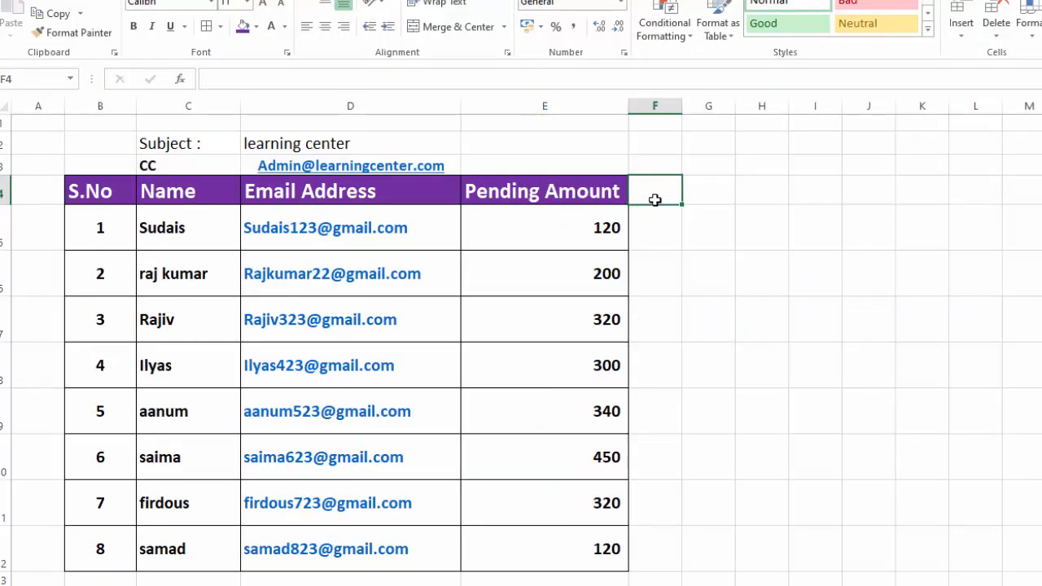
pyautogui.write('Send Email for Reminder')
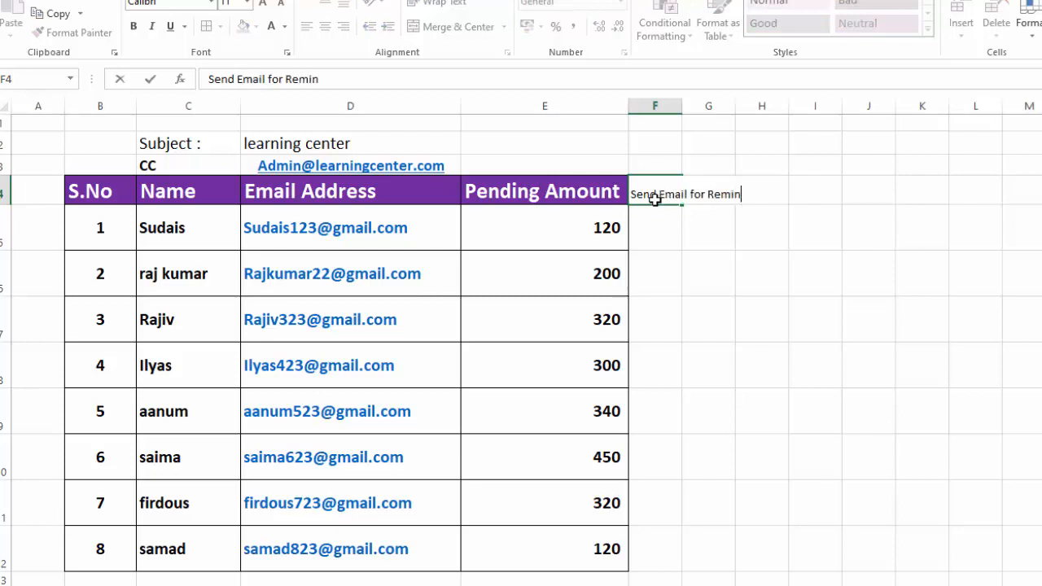
pyautogui.press('Return')
# Begin the F5 link formula with =HYPERLINK("Mailto:"&D5&"?subject="&, taking the recipient from the first row's email address.
pyautogui.write('=HYPERLINK("')
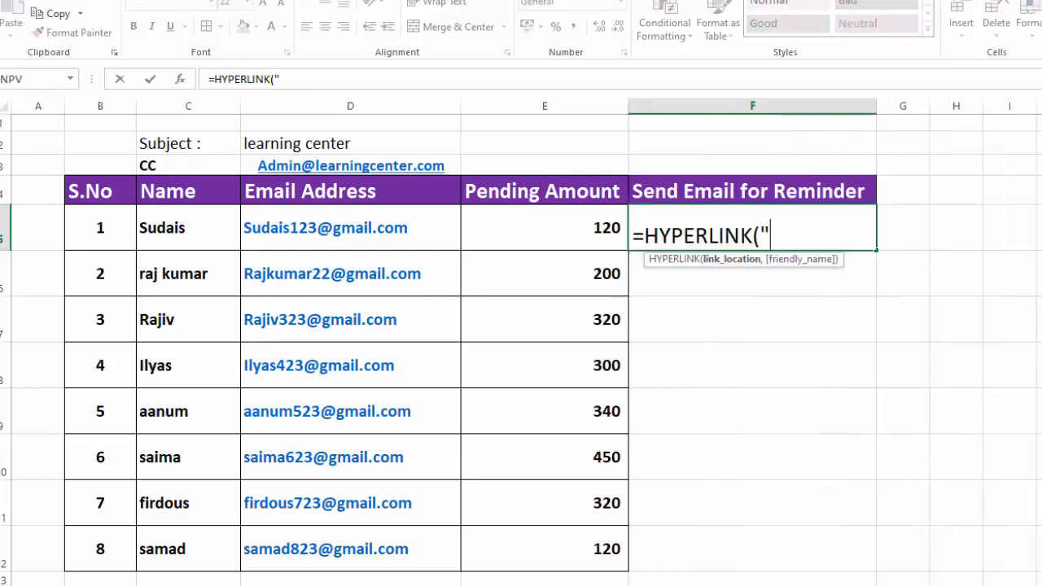
pyautogui.write('Mailto:')
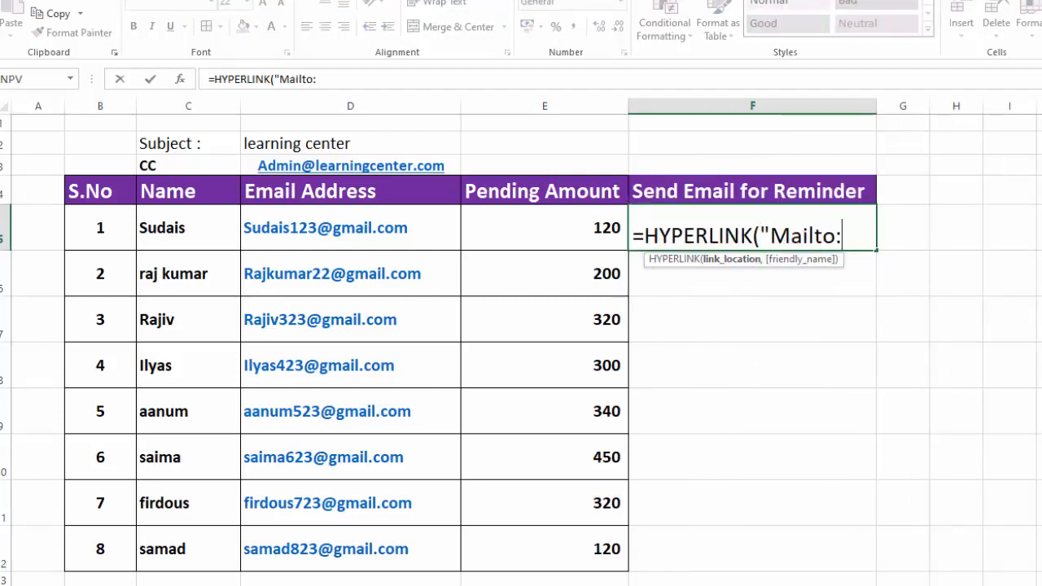
pyautogui.write('"')
pyautogui.write('&')
pyautogui.click(452, 235)
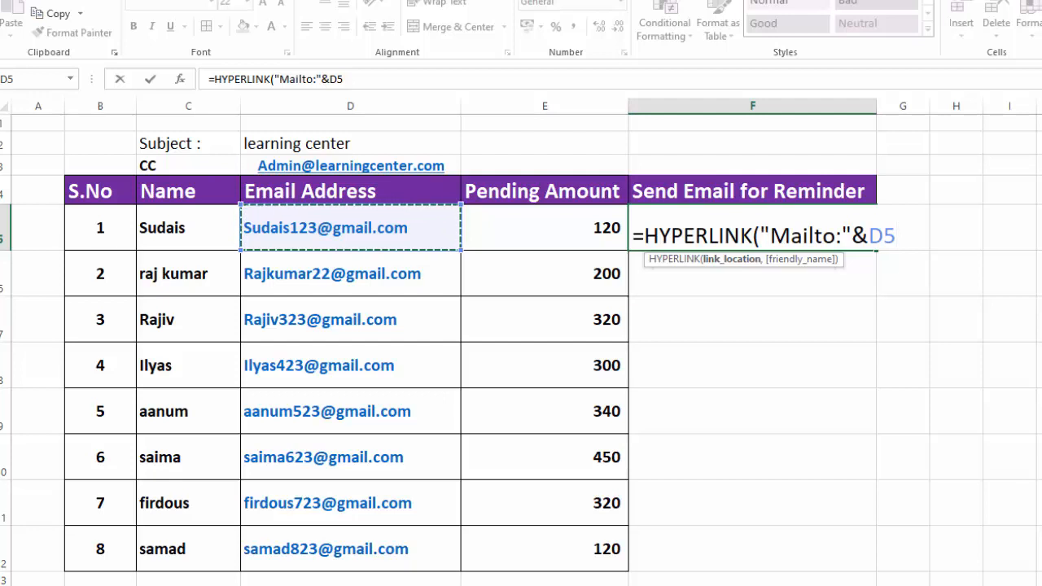
pyautogui.write('&"')
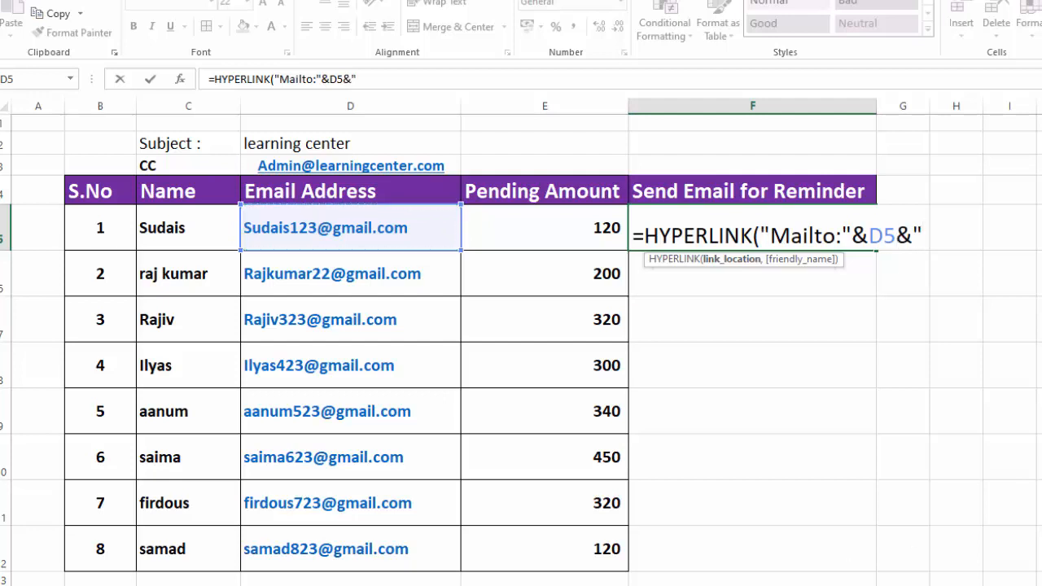
pyautogui.write('?subject=')
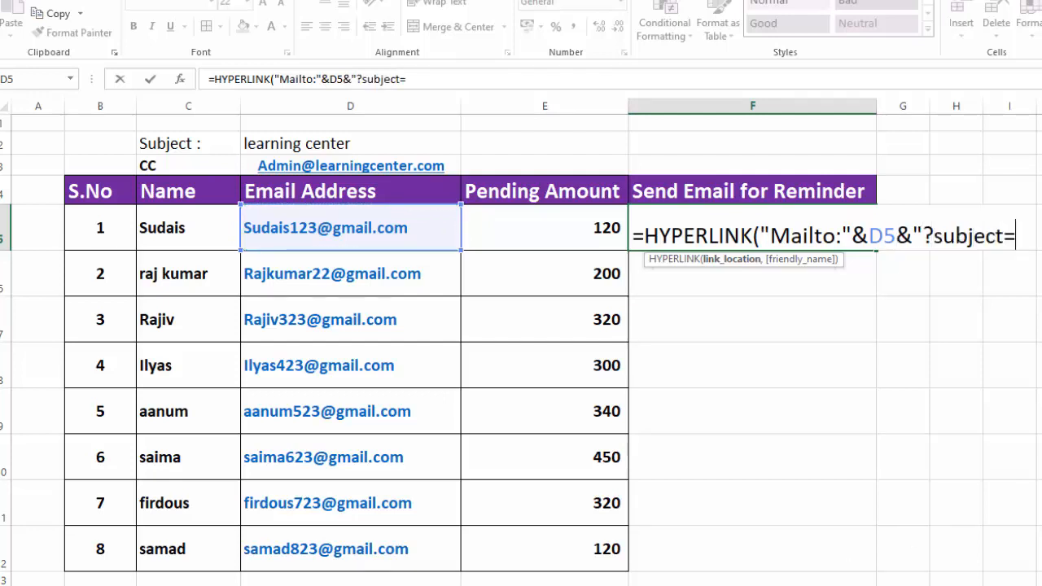
pyautogui.write('"&')
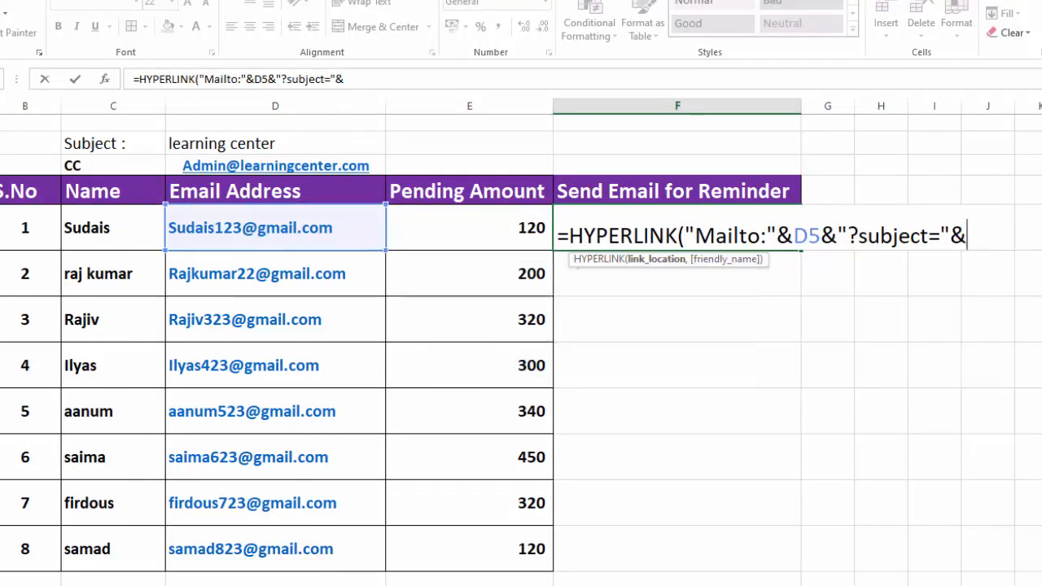
# Extend the F5 formula with the absolute subject reference $C$5, the text &"&cc& and the absolute CC reference $D$3.
pyautogui.click(116, 233)
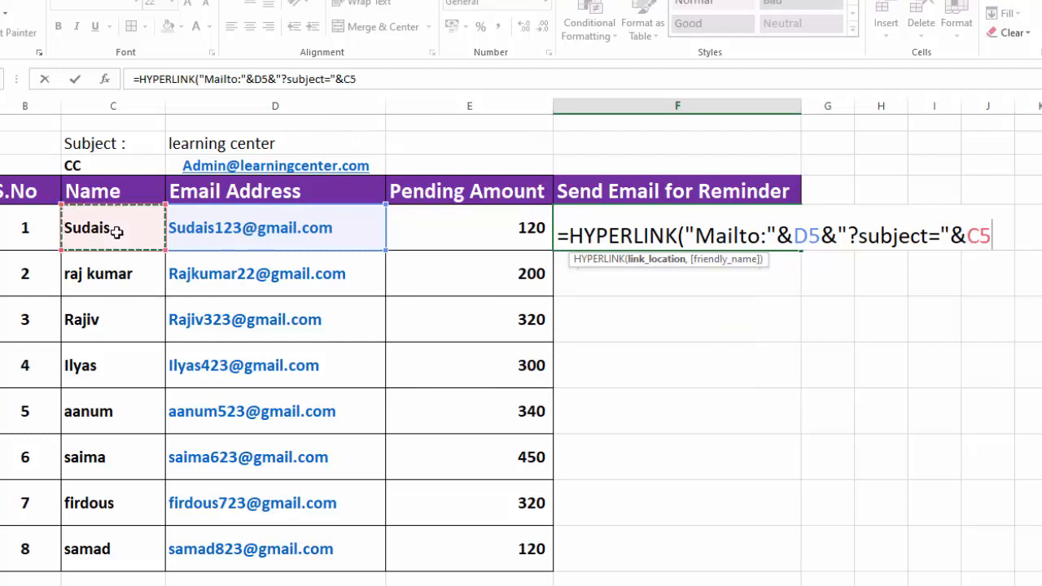
pyautogui.press('F4')
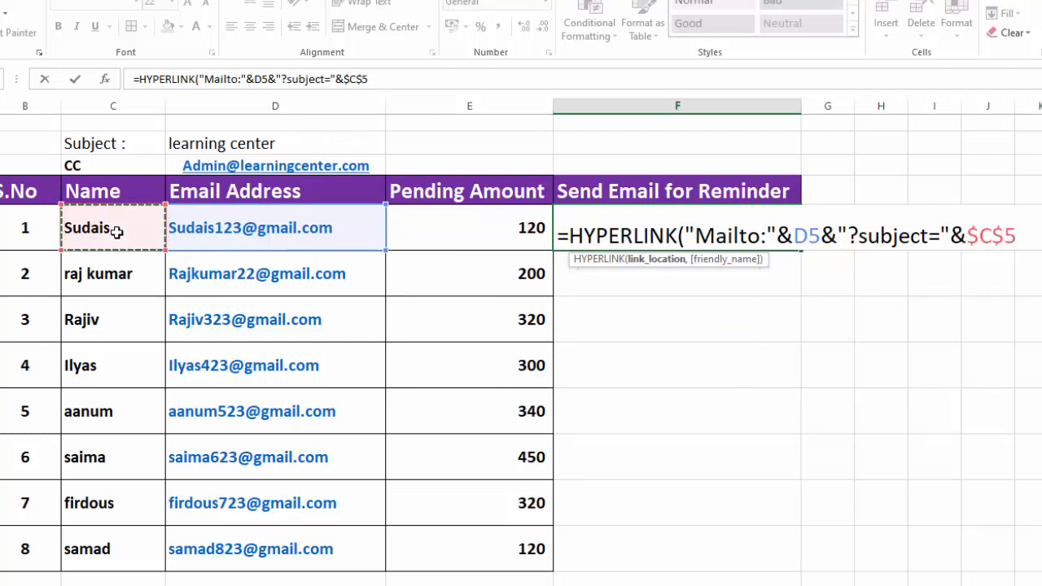
pyautogui.write('&"')
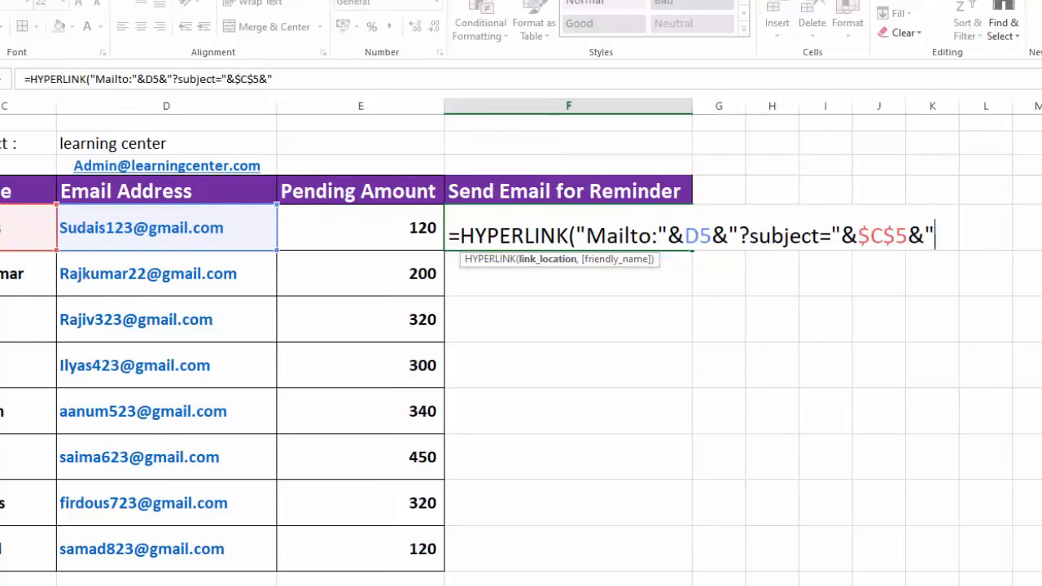
pyautogui.write('&cc&')
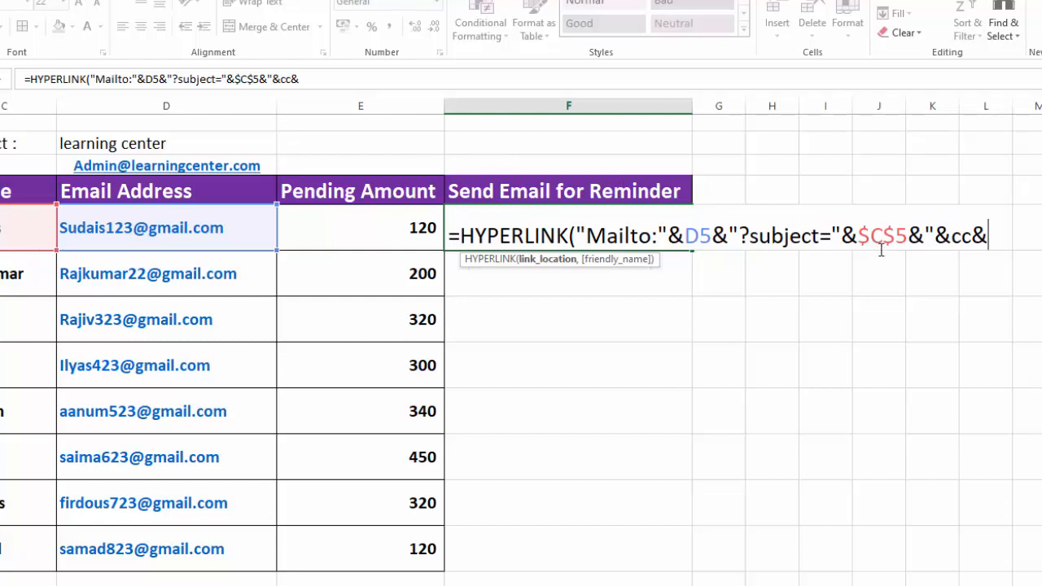
pyautogui.click(272, 165)
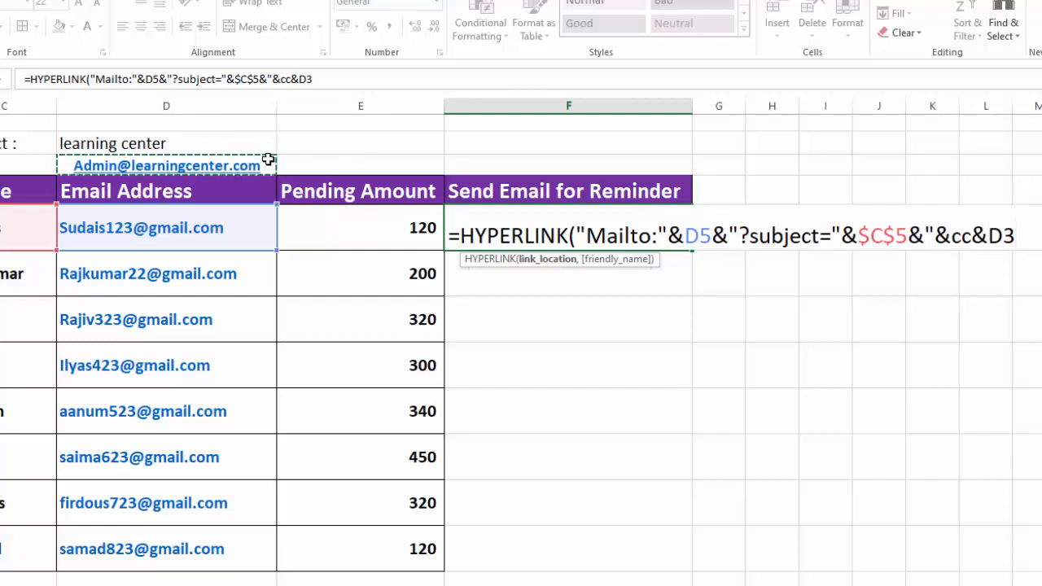
pyautogui.press('F4')
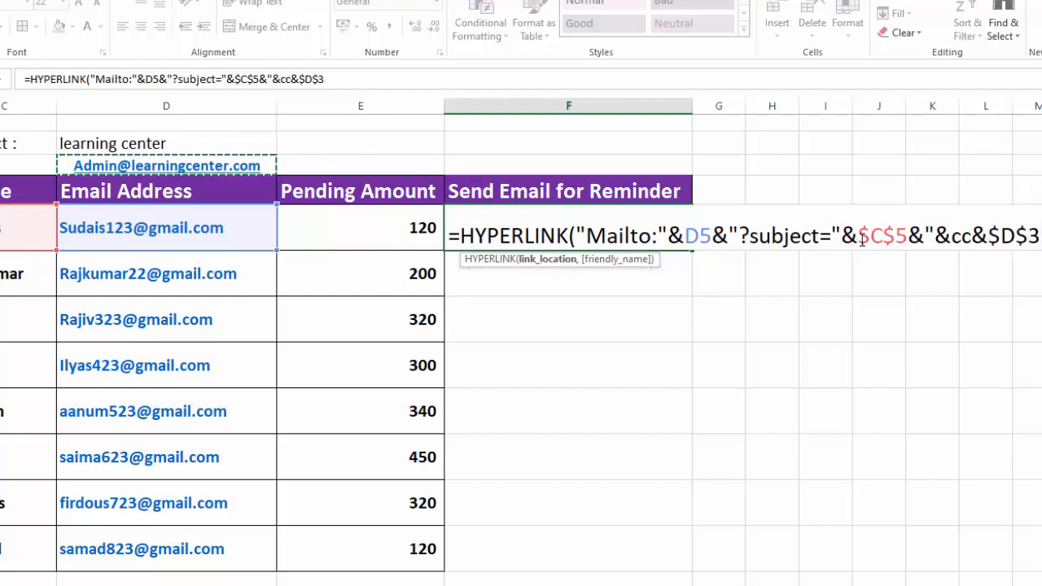
# Change the subject reference in the F5 formula to $D$2 and add the closing quotation mark after cc.
pyautogui.click(221, 142)
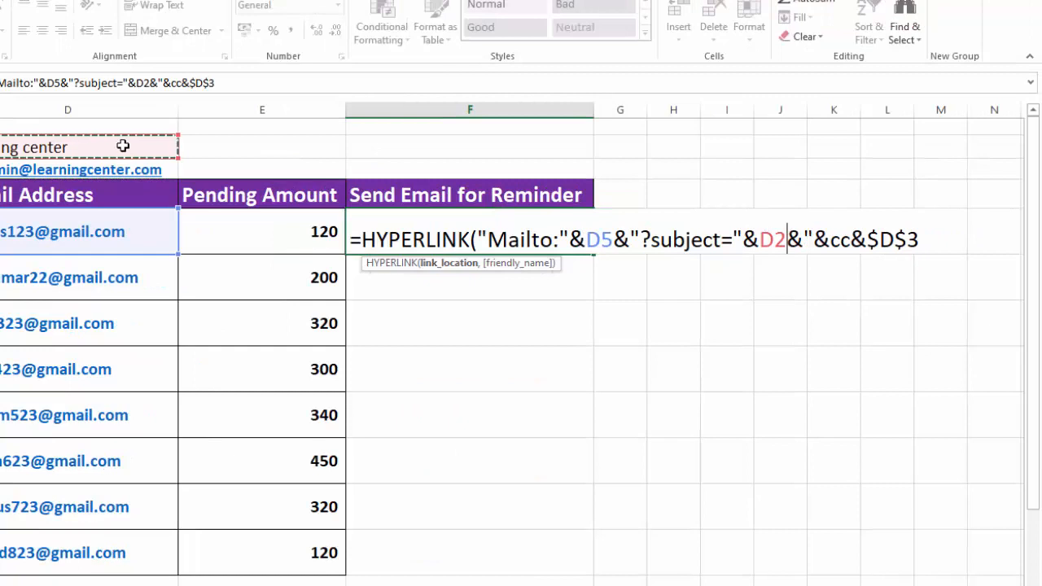
pyautogui.press('F4')
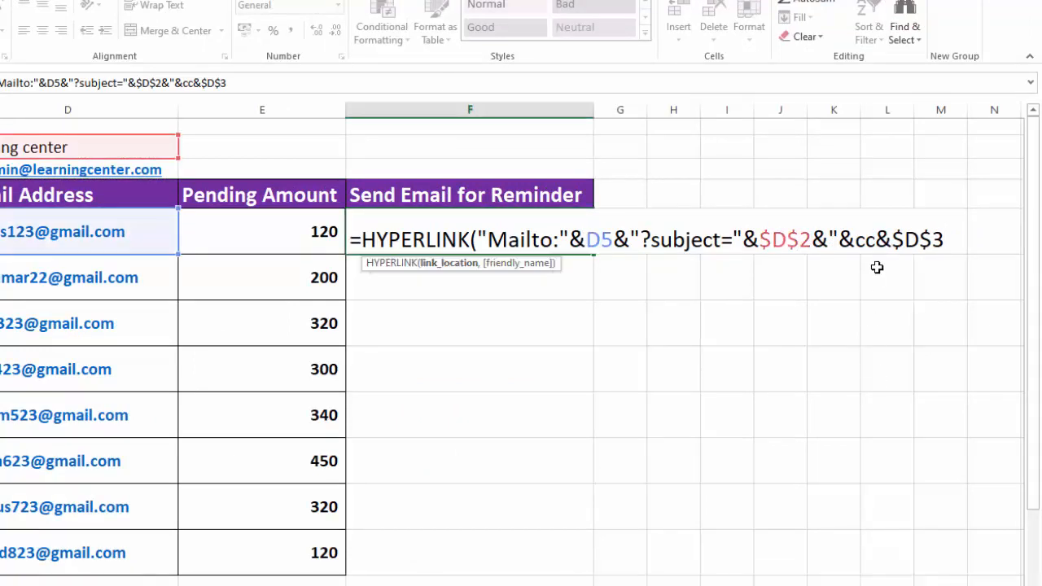
pyautogui.click(877, 240)
pyautogui.write('"')
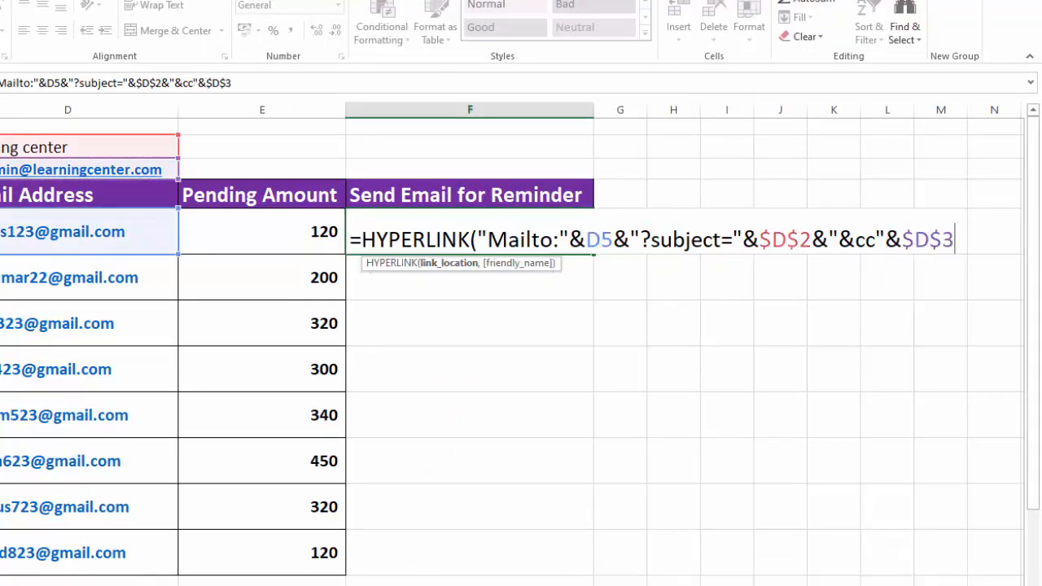
# Finish the F5 HYPERLINK formula with the friendly name "Email for Reminder".
pyautogui.write(',')
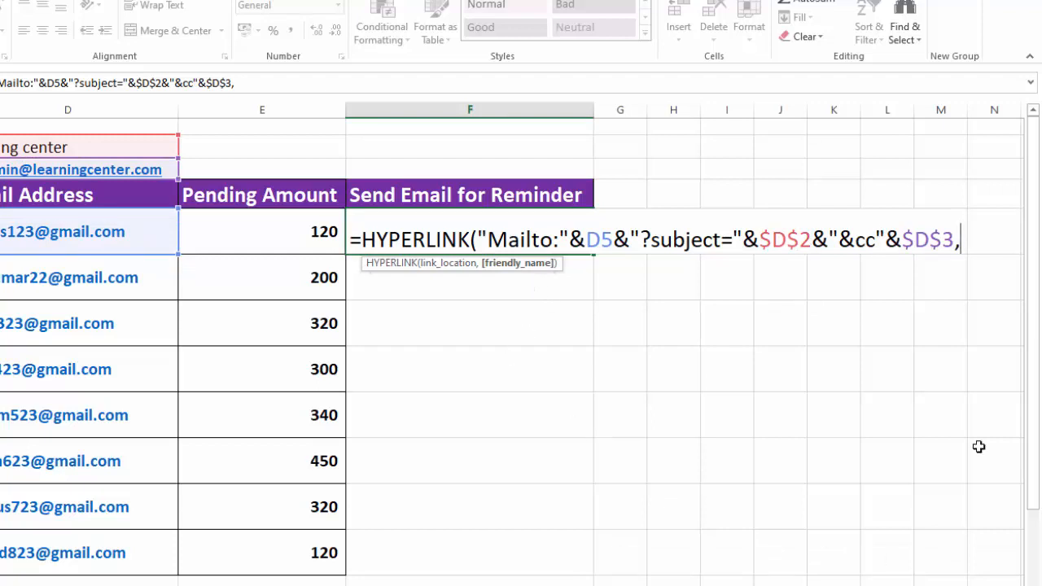
pyautogui.write('"Email for Reminder')
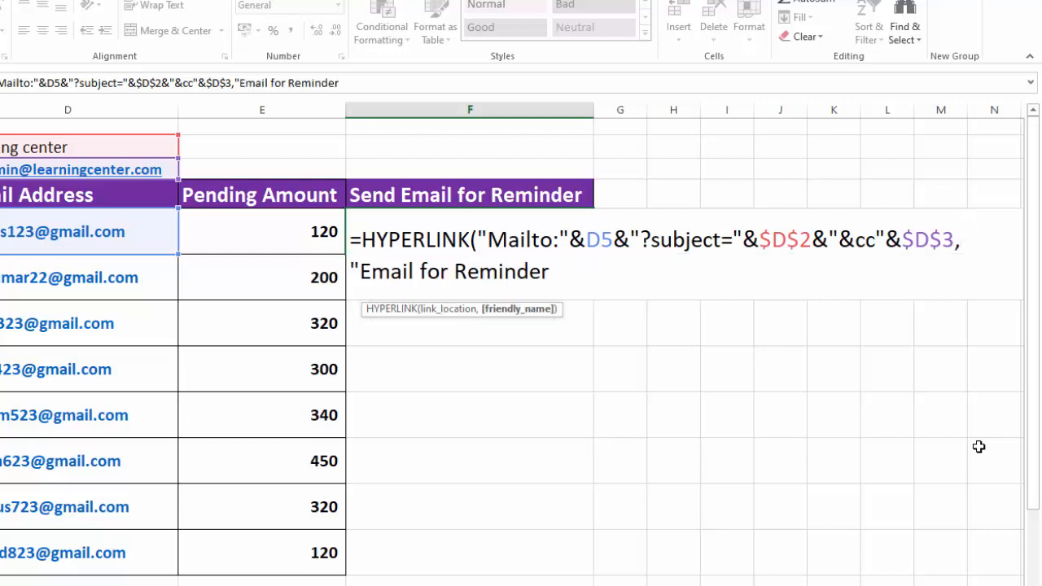
pyautogui.write('")')
pyautogui.press('Return')
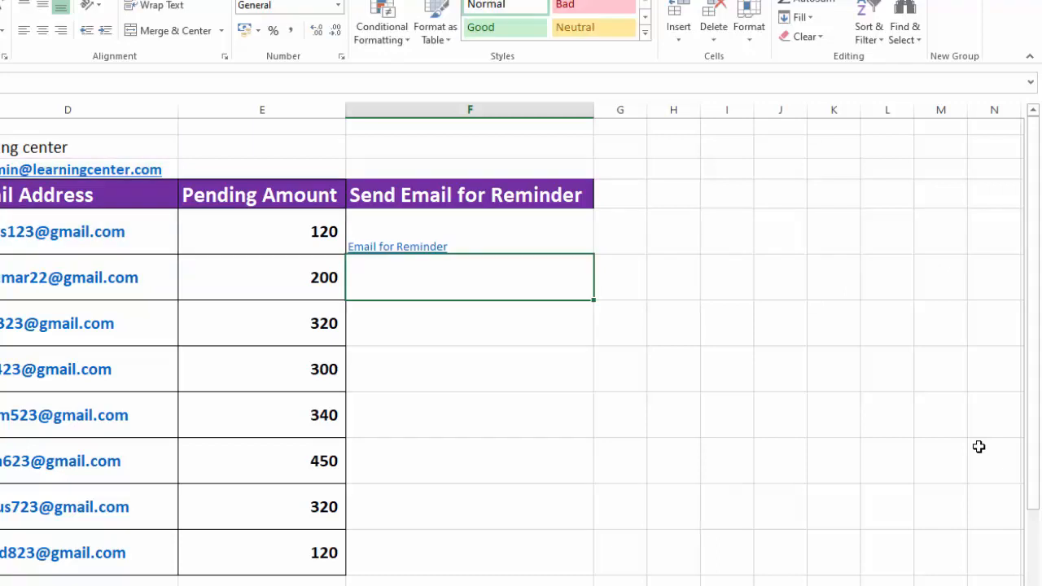
# Fill the F5 reminder link down to F12 with enlarged, horizontally centered text.
pyautogui.press('Up')
pyautogui.click(0, 5)
pyautogui.click(0, 5)
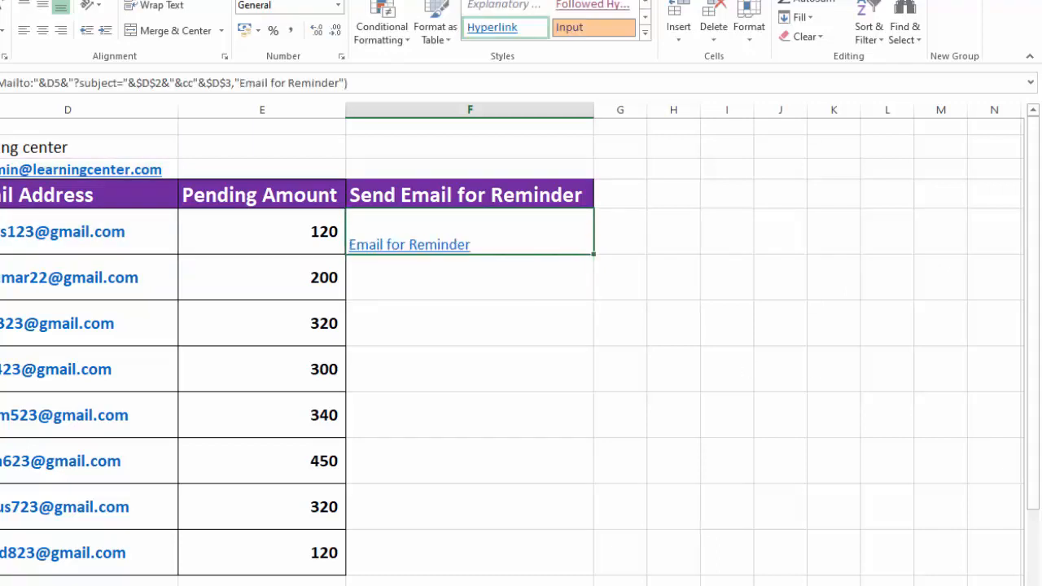
pyautogui.click(0, 5)
pyautogui.doubleClick(596, 255)
pyautogui.click(42, 30)
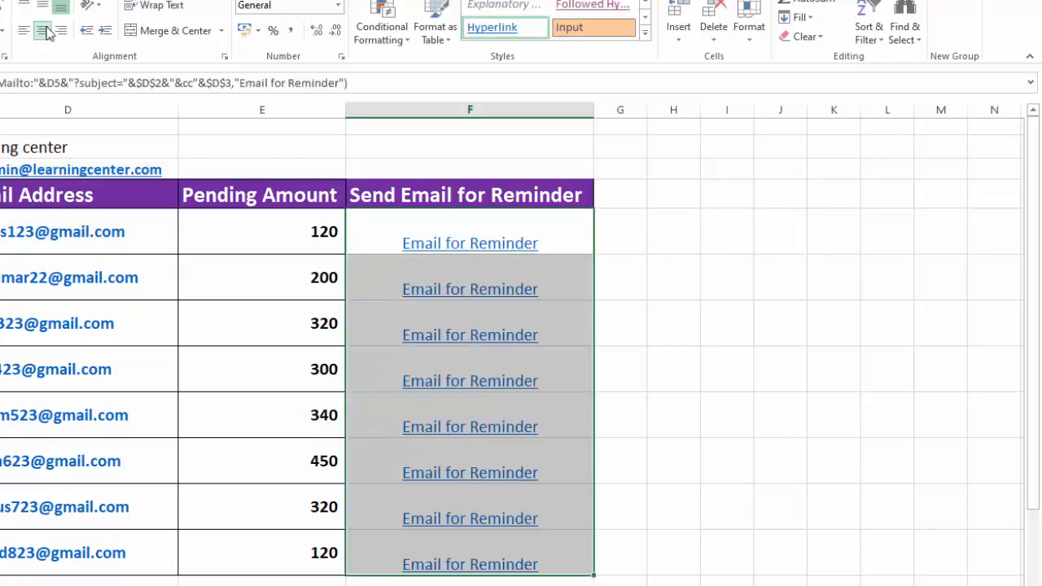
# Open the first row's reminder link to check the recipient, CC and subject in the email draft.
pyautogui.click(780, 323)
pyautogui.click(533, 252)
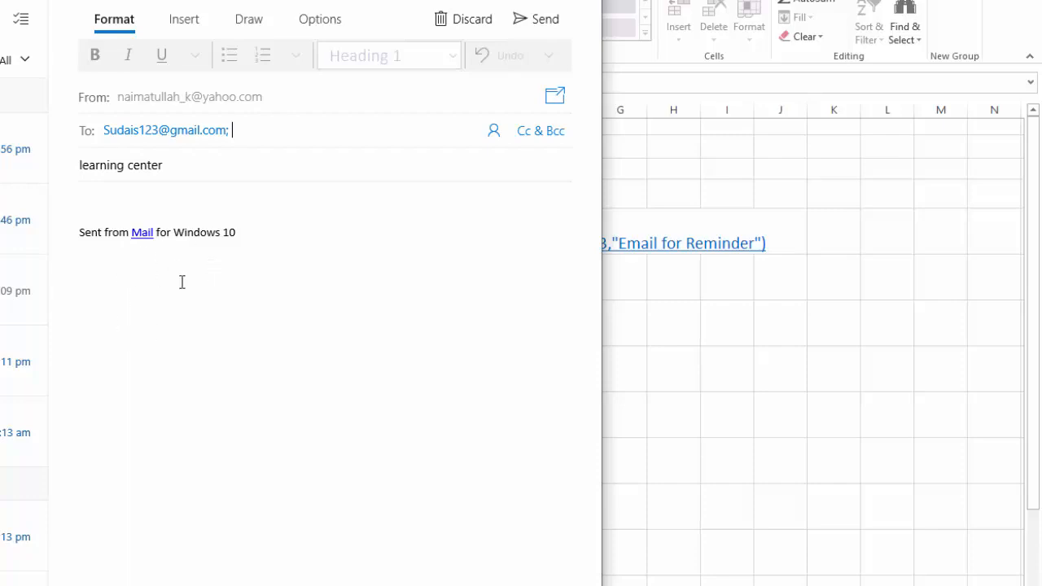
pyautogui.click(525, 18)
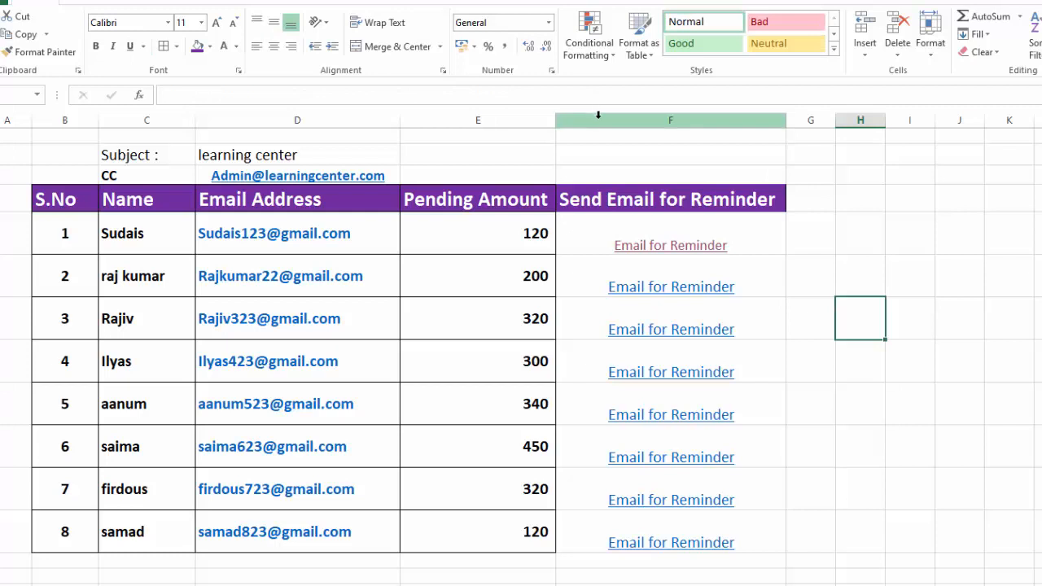
# Insert an "Email Body" column before the Send Email for Reminder column and apply borders to the whole table.
pyautogui.click(599, 115)
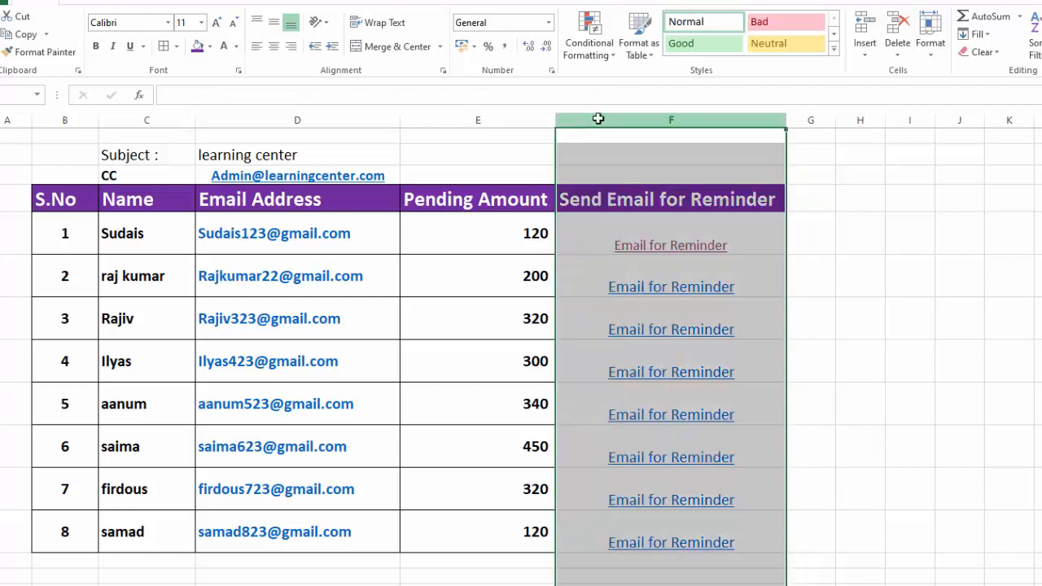
pyautogui.hotkey('ctrl', 'shift', '+')
pyautogui.click(598, 195)
pyautogui.write('Email')
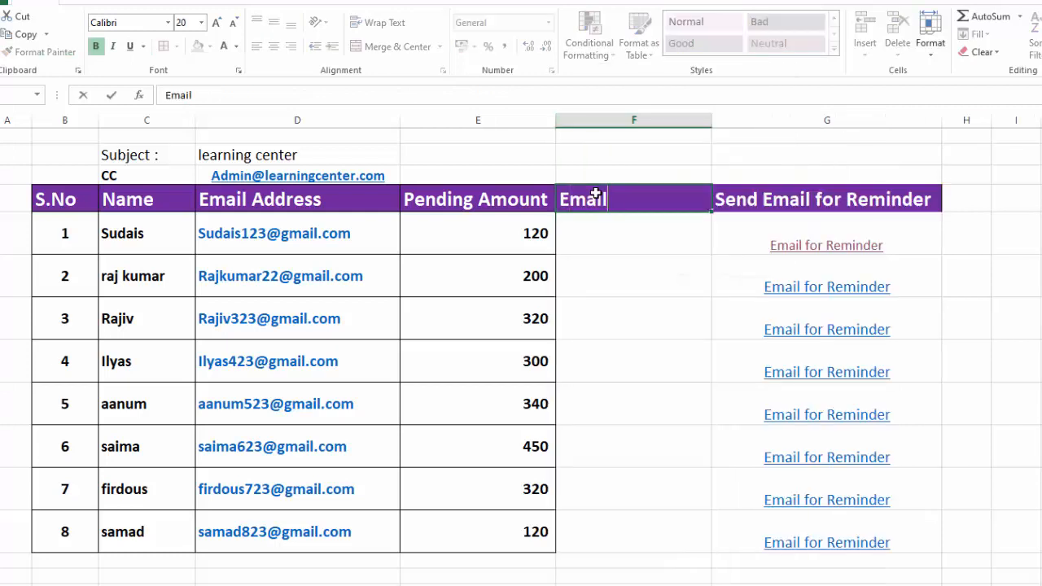
pyautogui.write(' Body')
pyautogui.moveTo(50, 199); pyautogui.dragTo(749, 532)
# Begin an IF formula in F5 that returns an empty text when E5 equals 0.
pyautogui.click(597, 216)
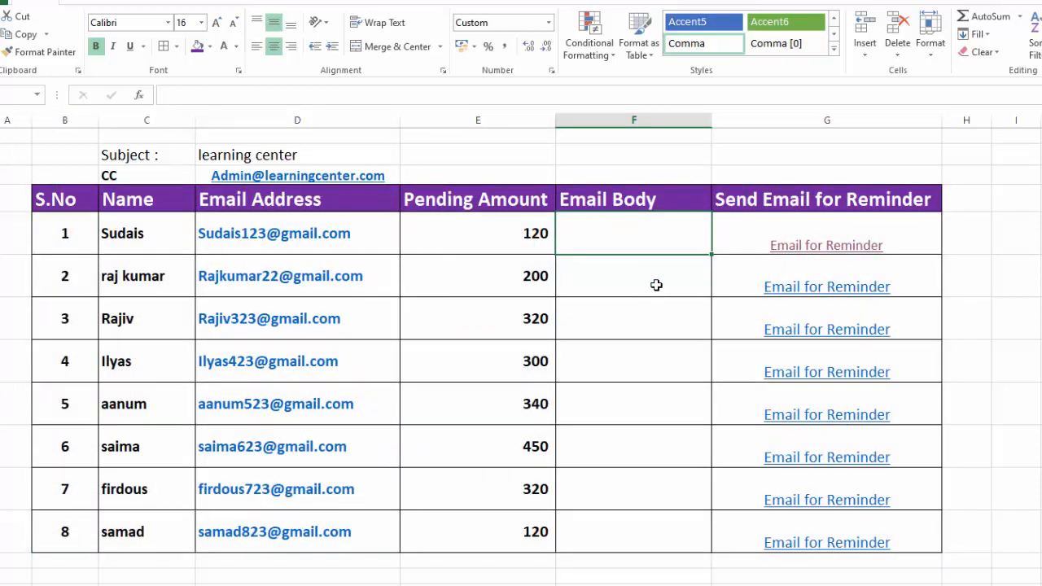
pyautogui.write('=')
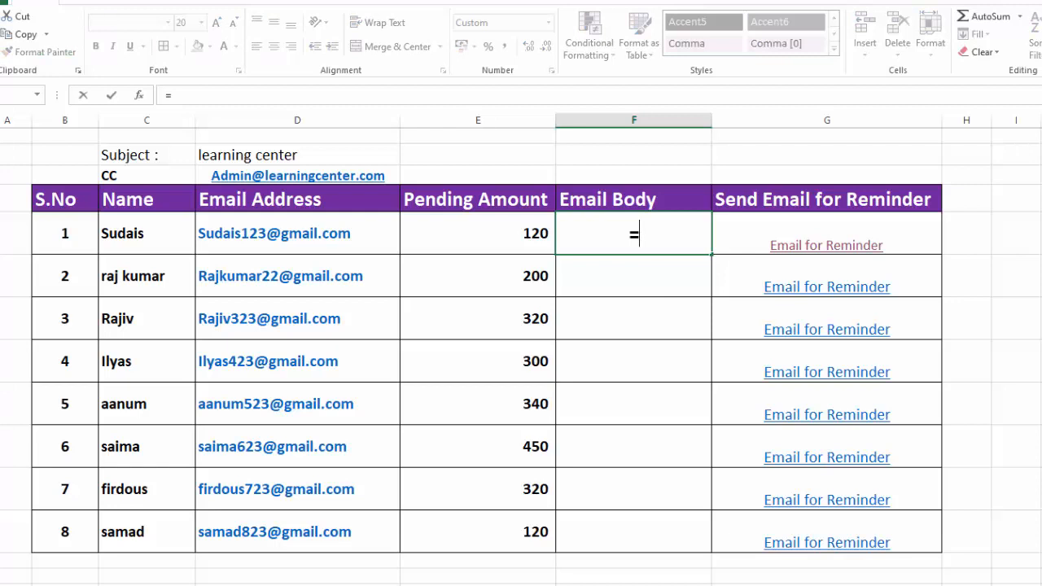
pyautogui.write('if')
pyautogui.press('BackSpace')
pyautogui.press('BackSpace')
pyautogui.write('IF')
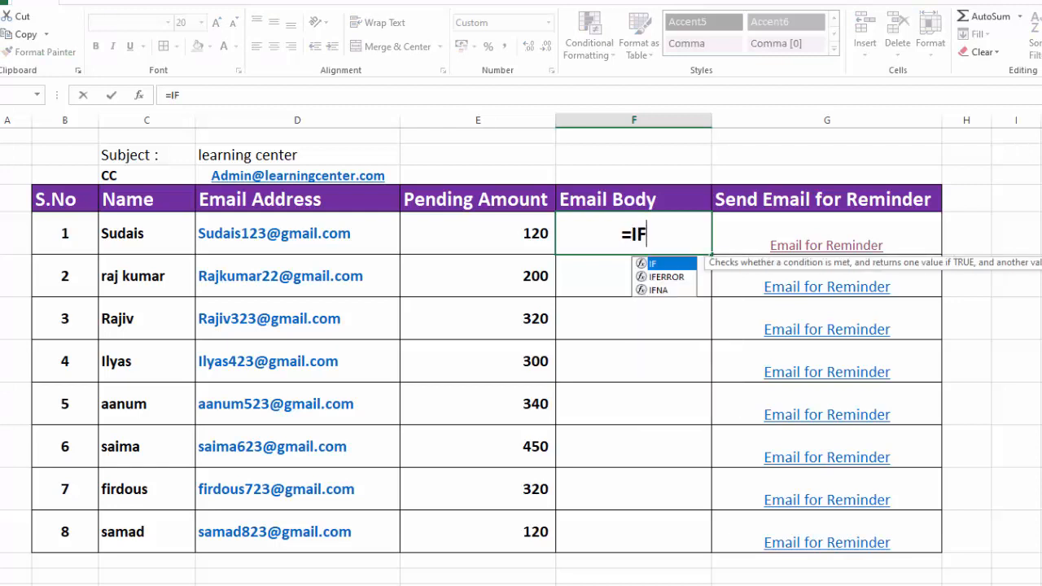
pyautogui.write('(')
pyautogui.click(507, 234)
pyautogui.write('=')
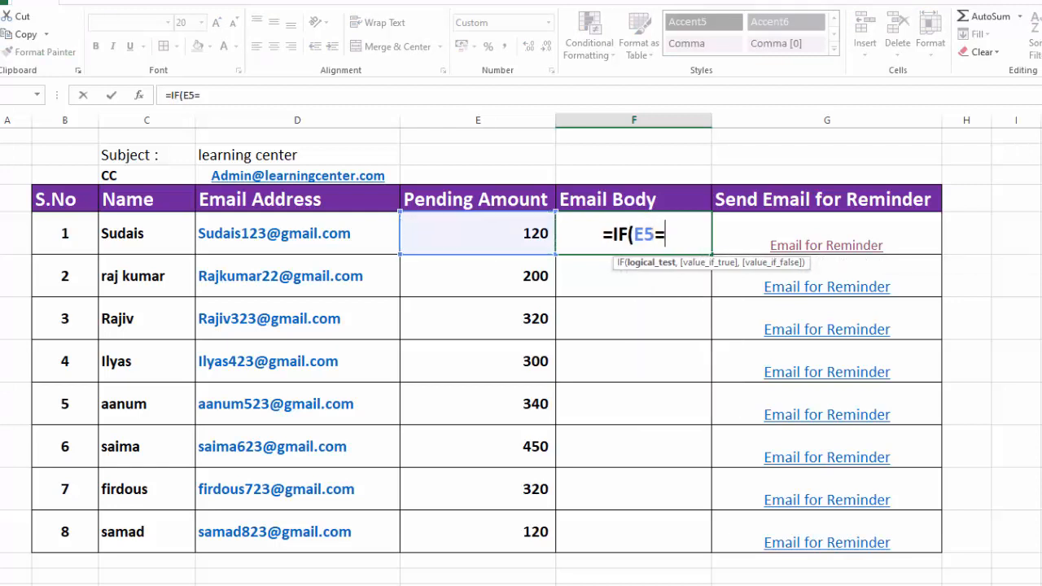
pyautogui.write('0,""')
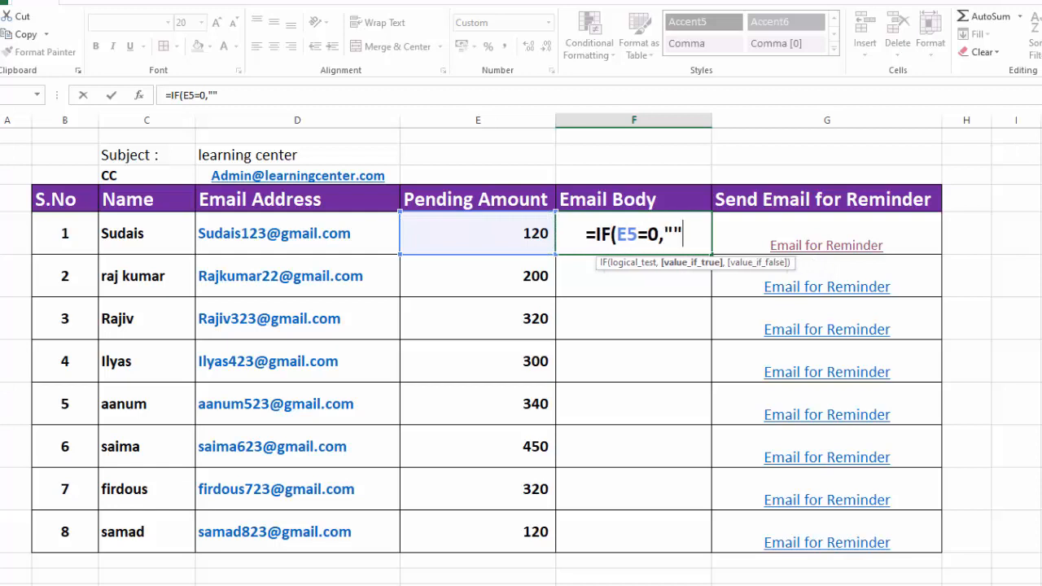
pyautogui.write(',')
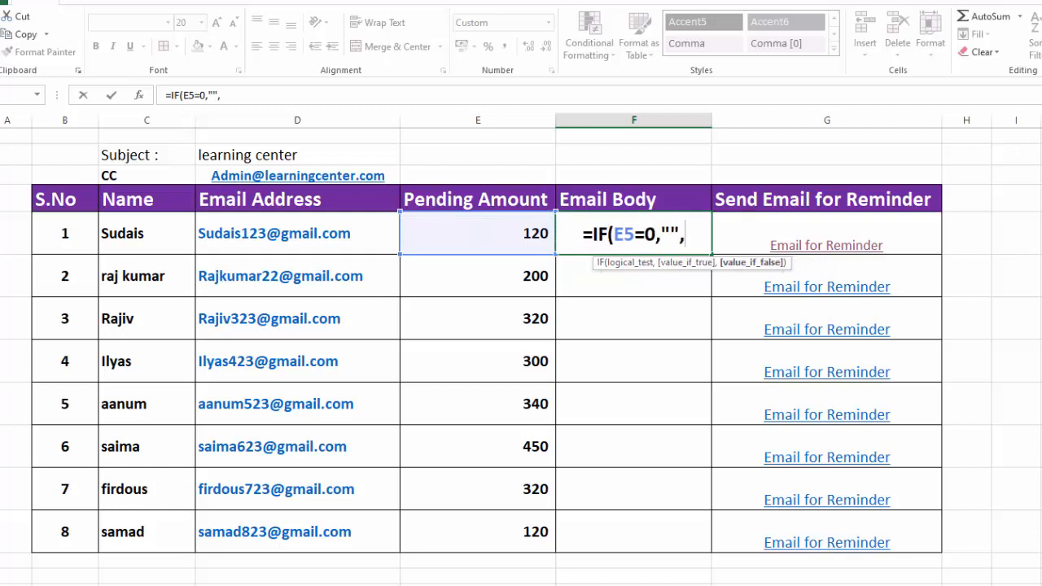
# Continue the F5 formula's false value with "Dear"&C5&"your pending amount is : "&E5.
pyautogui.write('"')
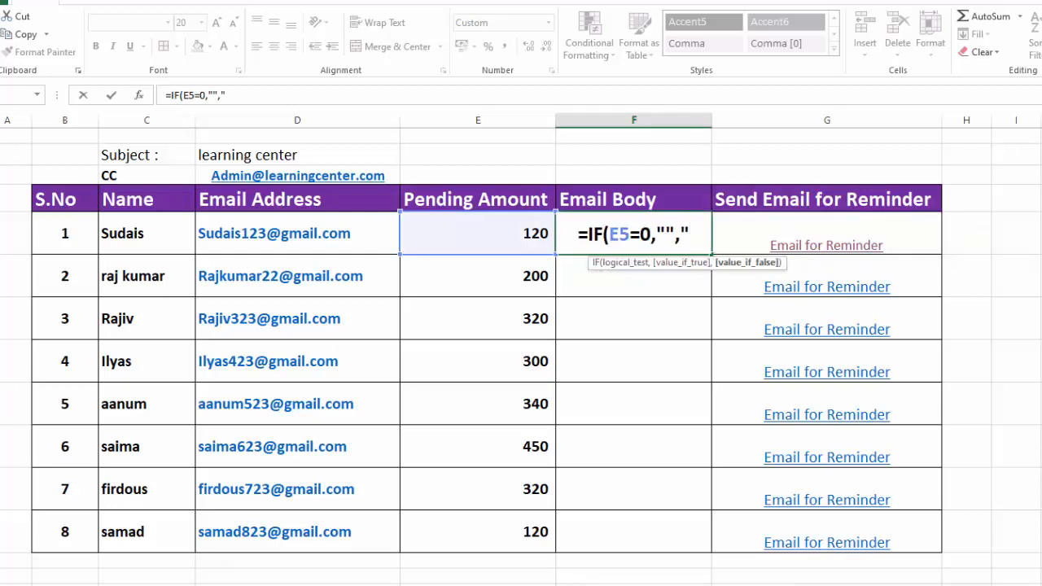
pyautogui.write('Dear"')
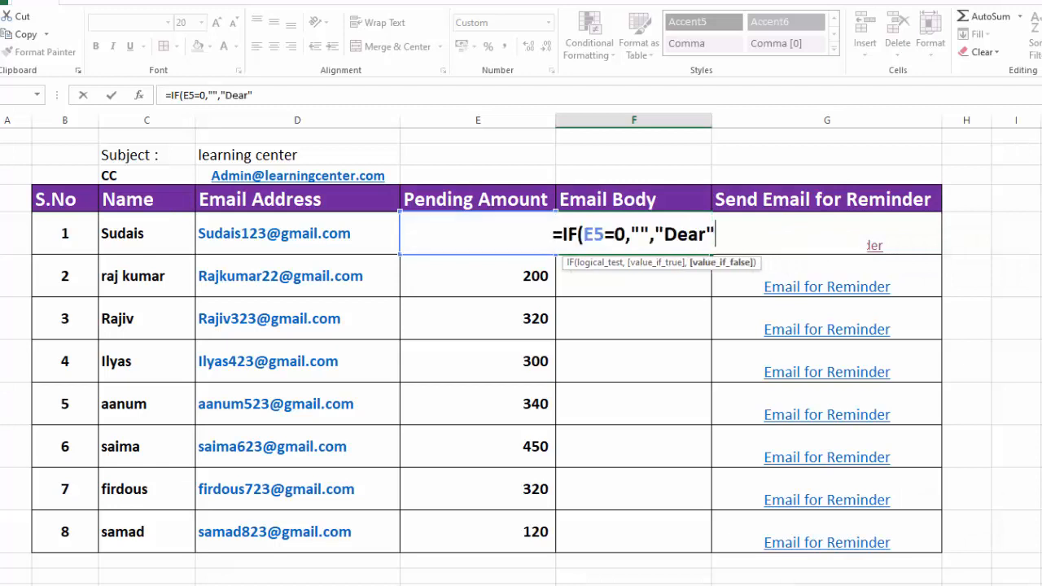
pyautogui.write('&')
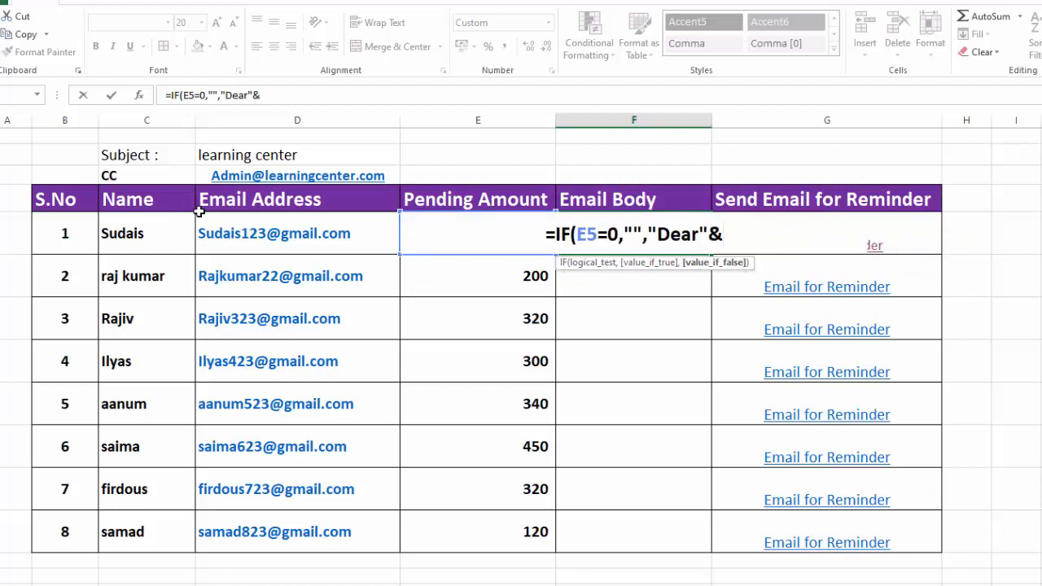
pyautogui.click(150, 233)
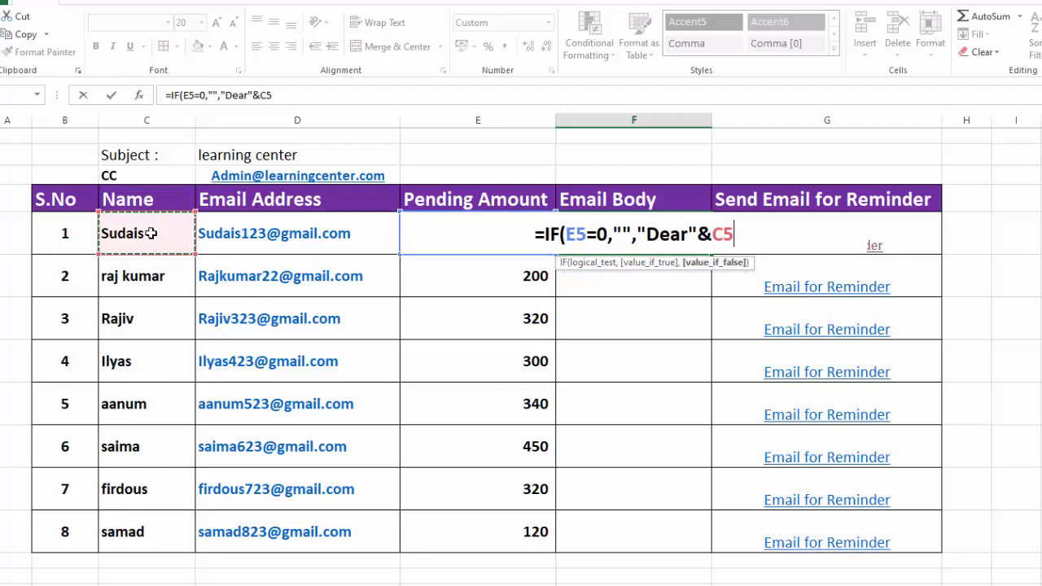
pyautogui.write('&"')
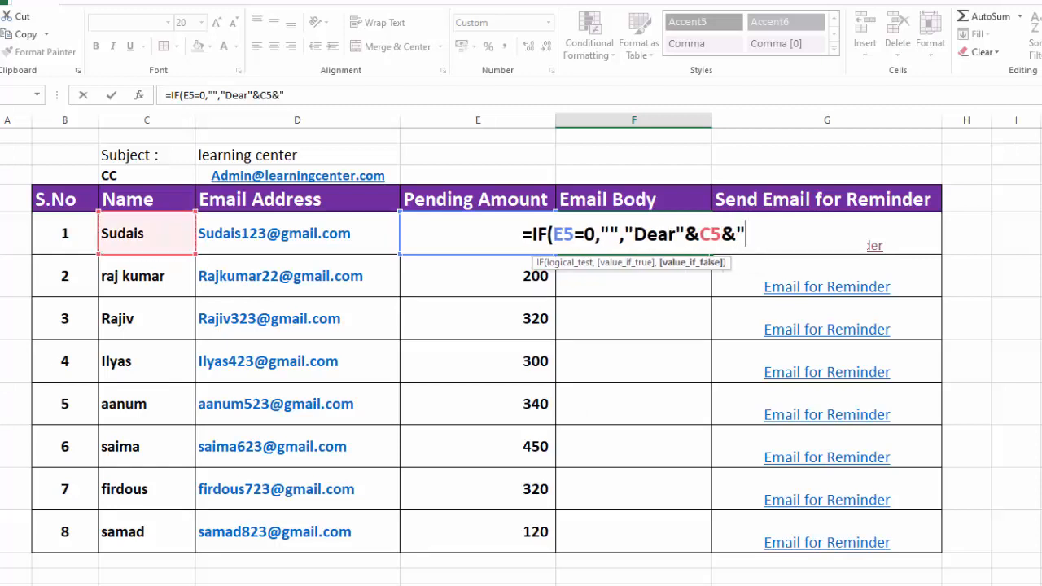
pyautogui.write('your pending')
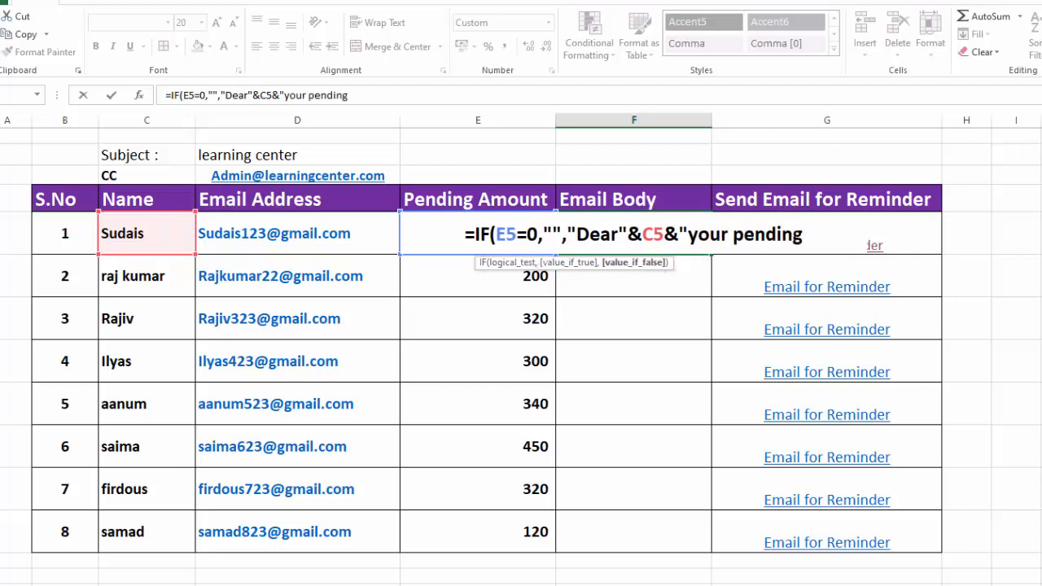
pyautogui.write(' amount is :')
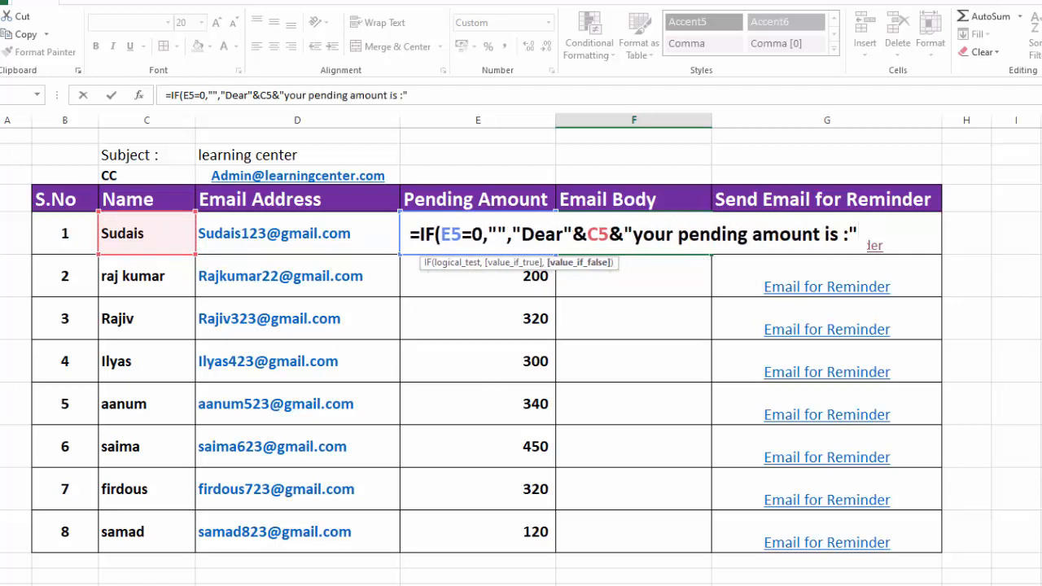
pyautogui.write('&')
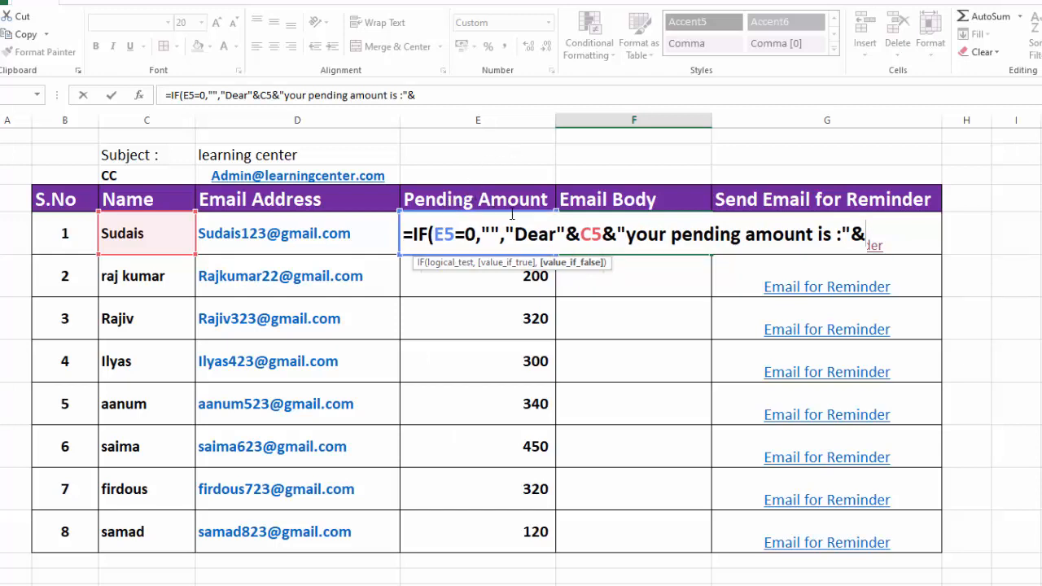
pyautogui.click(508, 276)
pyautogui.press('Up')
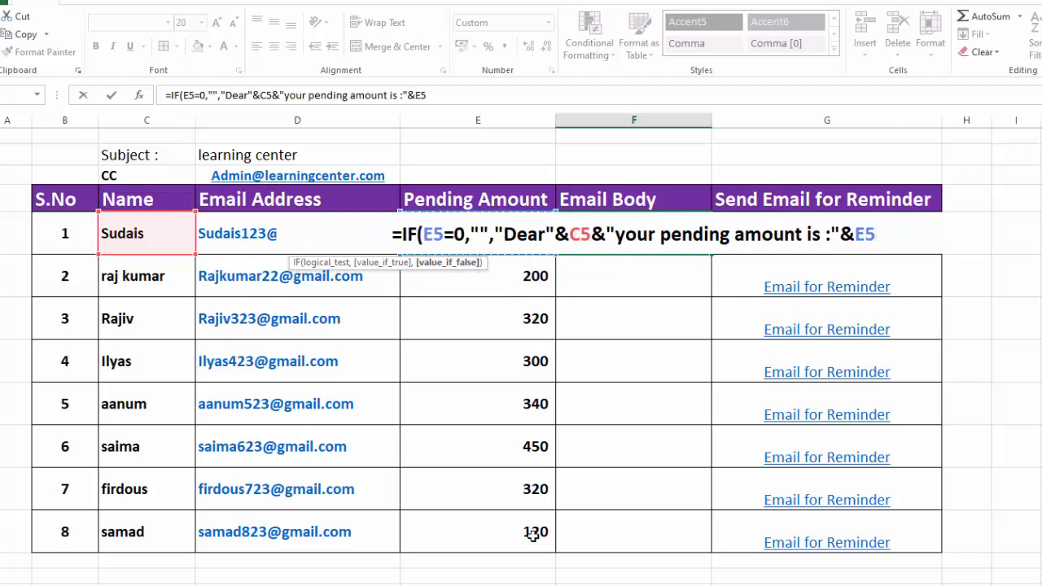
# Complete the F5 formula with "please pay before 1/1/2021 thank you !" and split the message text with line breaks.
pyautogui.write('&"please pay before 1')
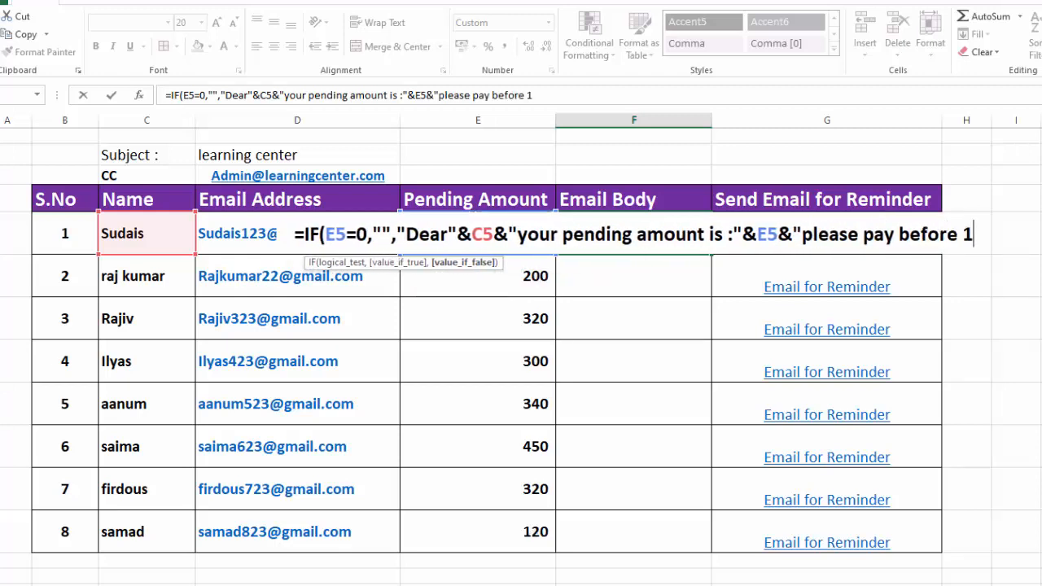
pyautogui.write('/1/202')
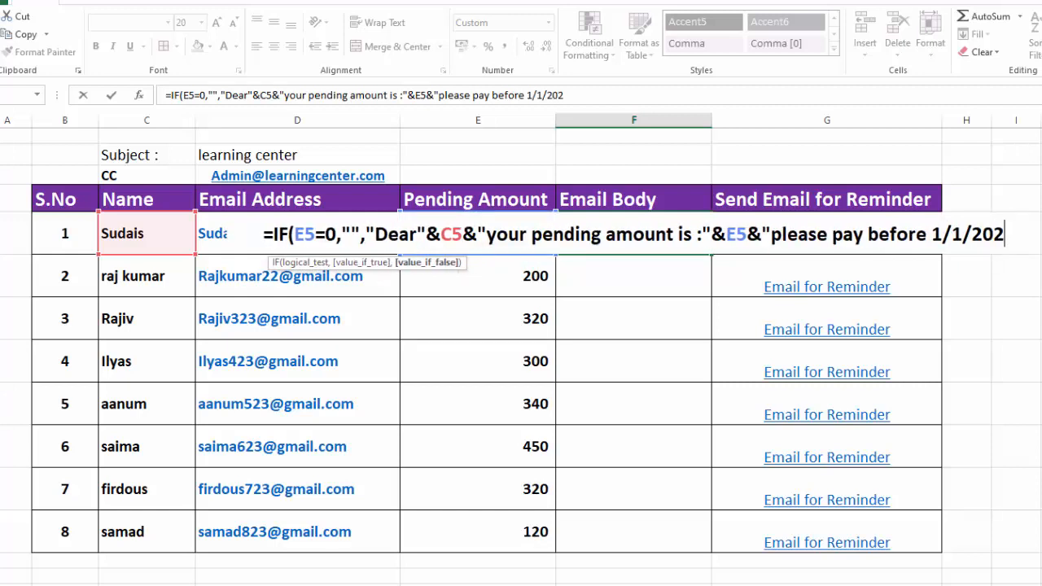
pyautogui.write('1 thank you')
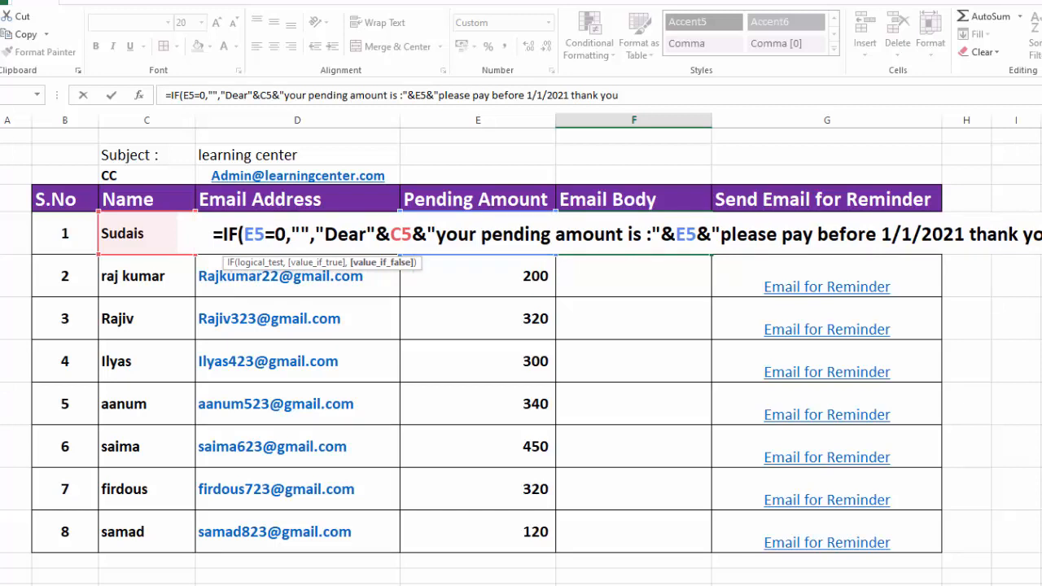
pyautogui.write('!')
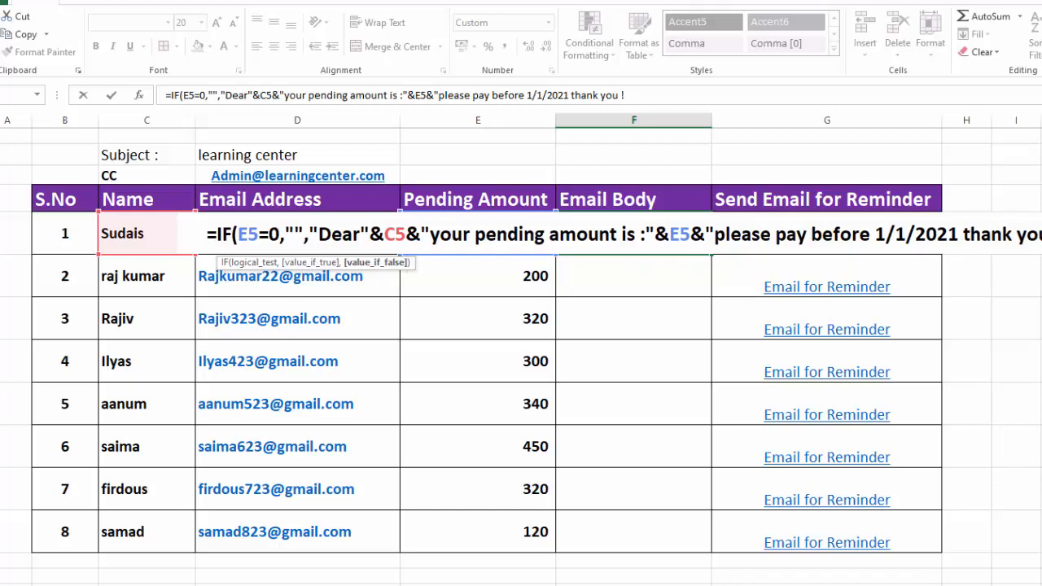
pyautogui.write(')')
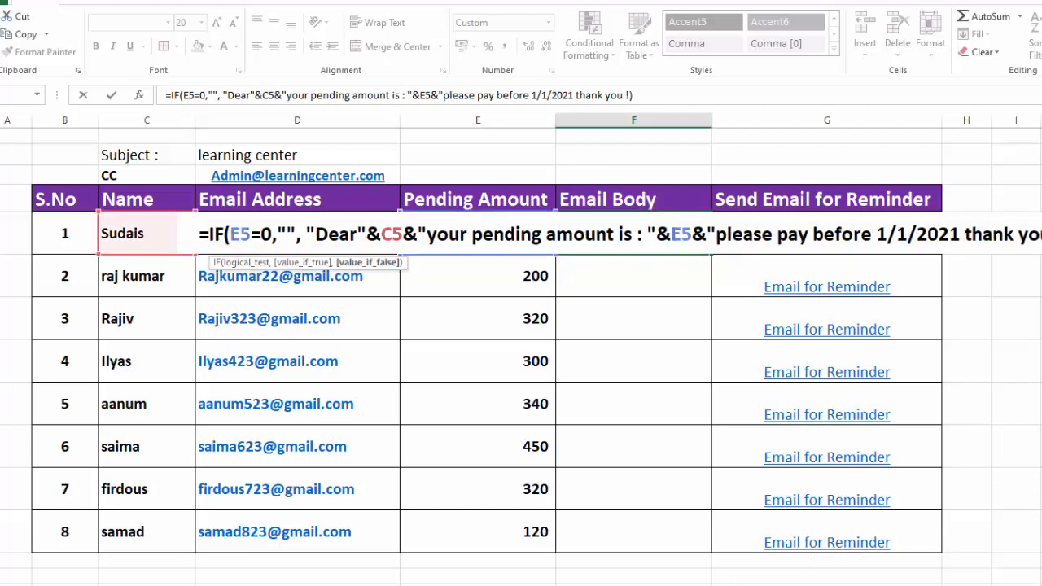
pyautogui.press('Left')
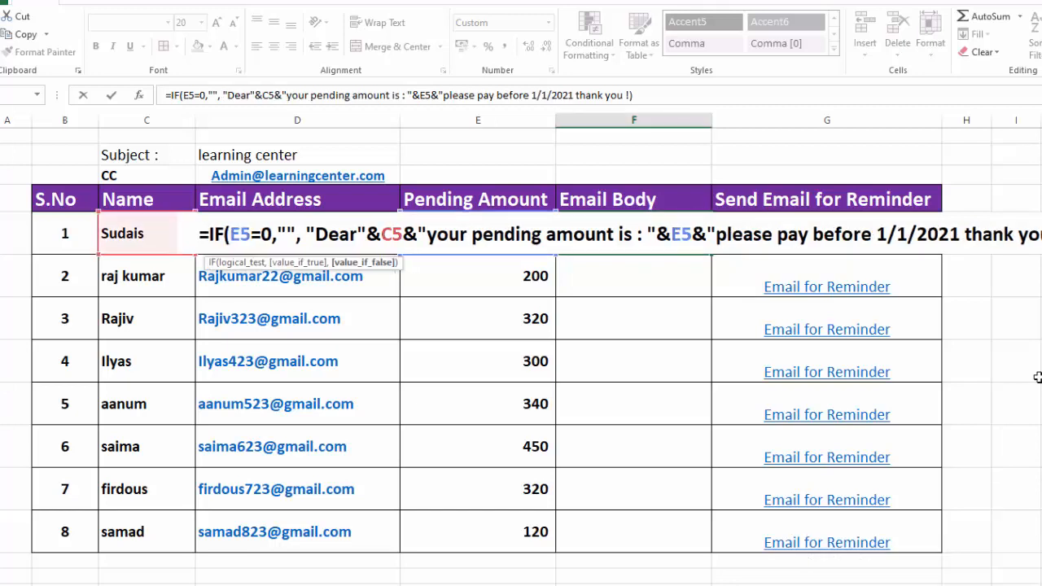
pyautogui.write('"')
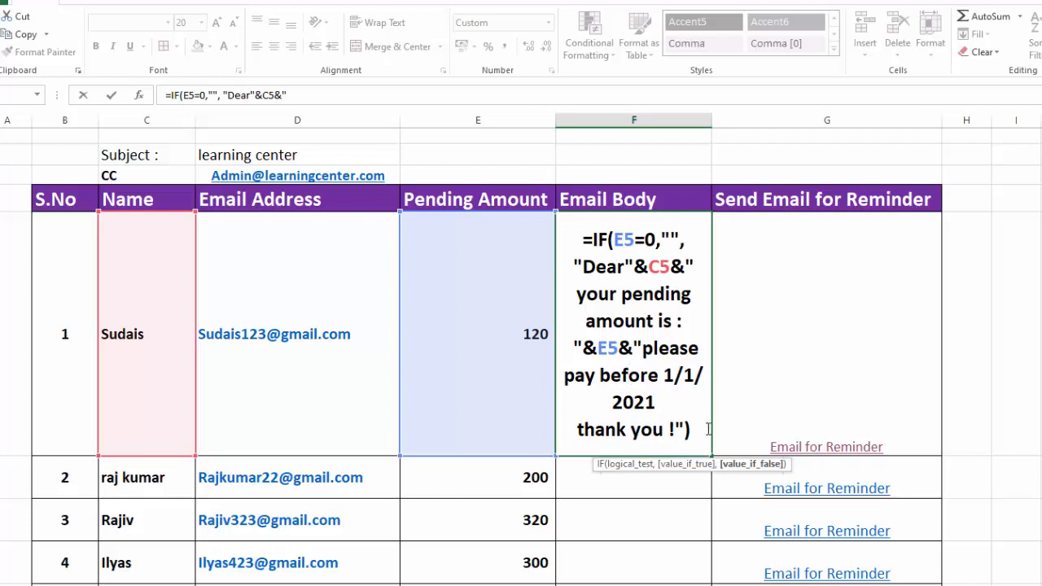
pyautogui.click(698, 430)
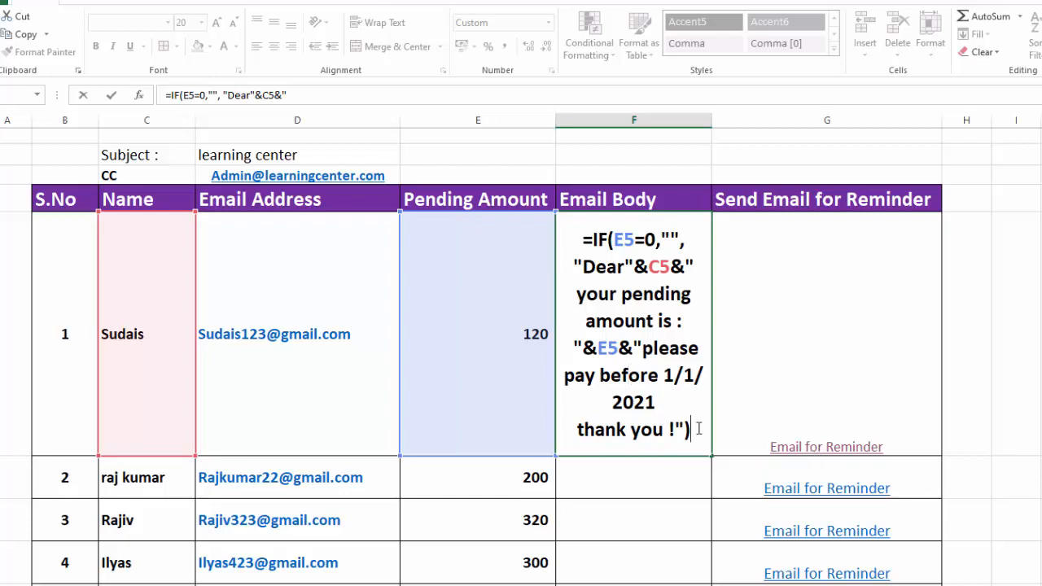
pyautogui.press('Return')
# Reduce the font size of the F5 email body text to 16.
pyautogui.click(655, 370)
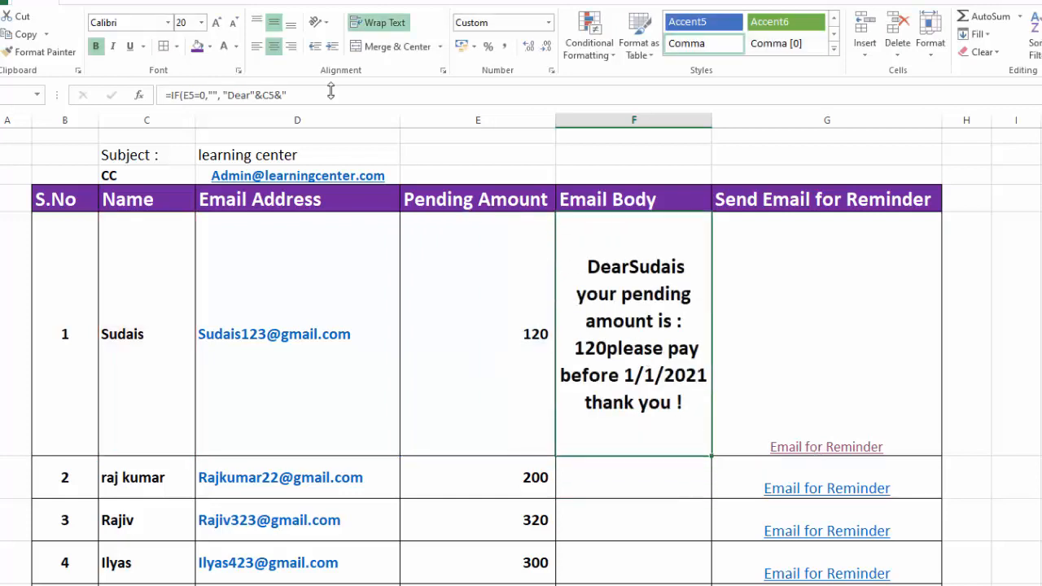
pyautogui.click(233, 23)
pyautogui.click(233, 23)
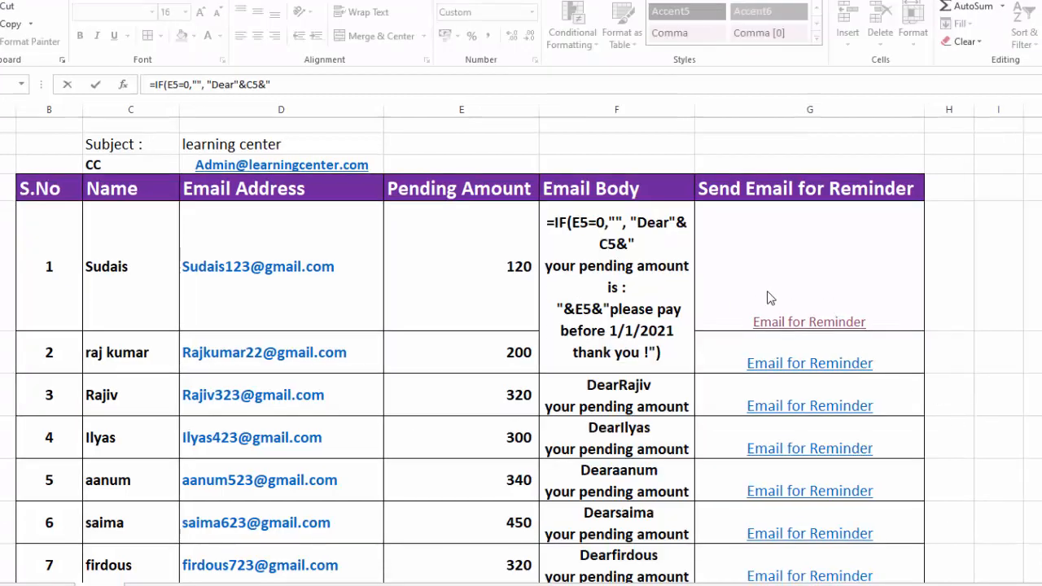
# Insert %OA%OA before "your pending amount" and before "please pay" in the F5 formula, and refill it down the Email Body column.
pyautogui.doubleClick(544, 266)
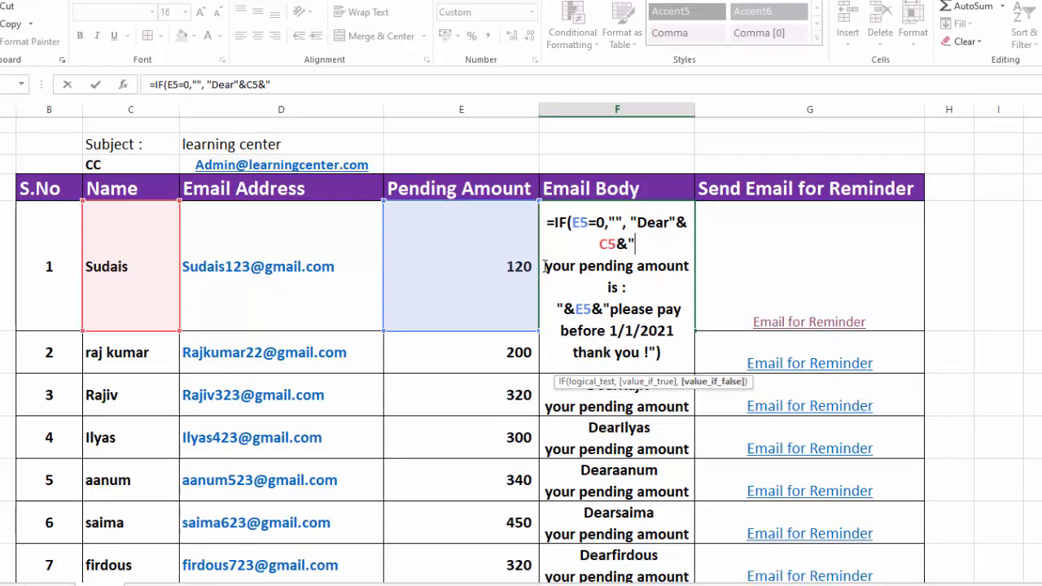
pyautogui.write('%o')
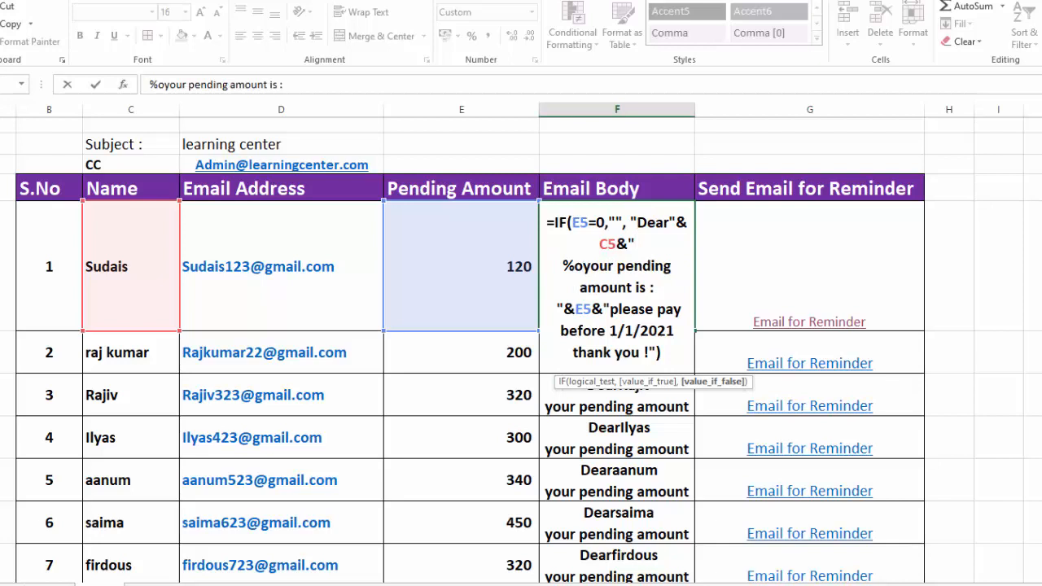
pyautogui.write('A%0A')
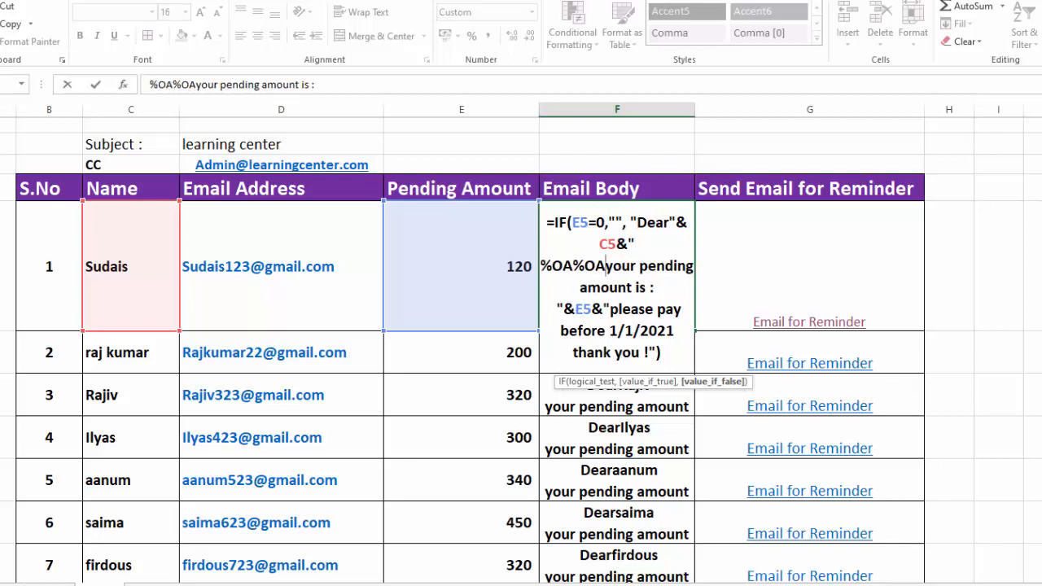
pyautogui.click(610, 309)
pyautogui.write('%0A')
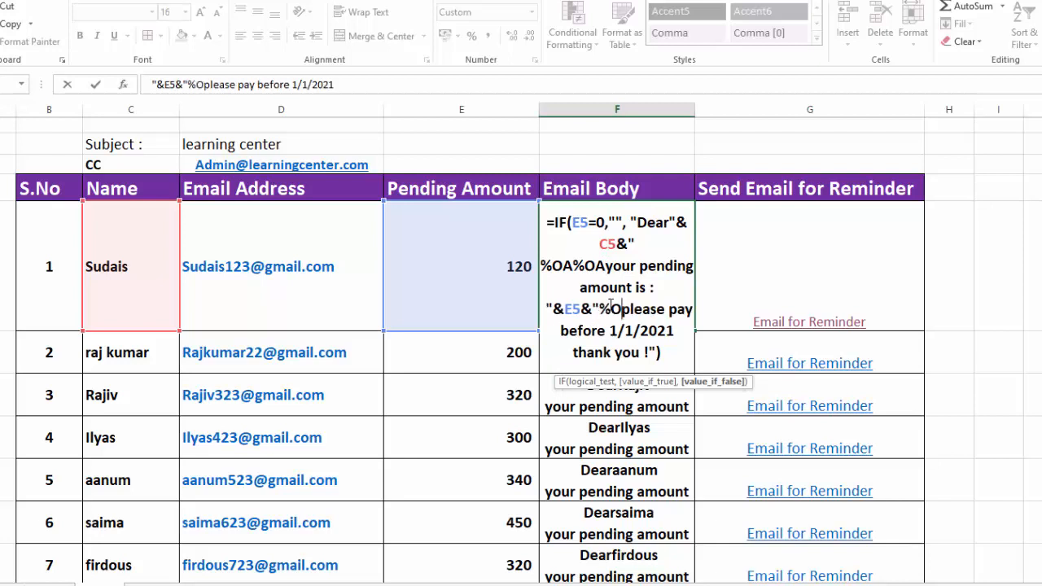
pyautogui.write('%0A')
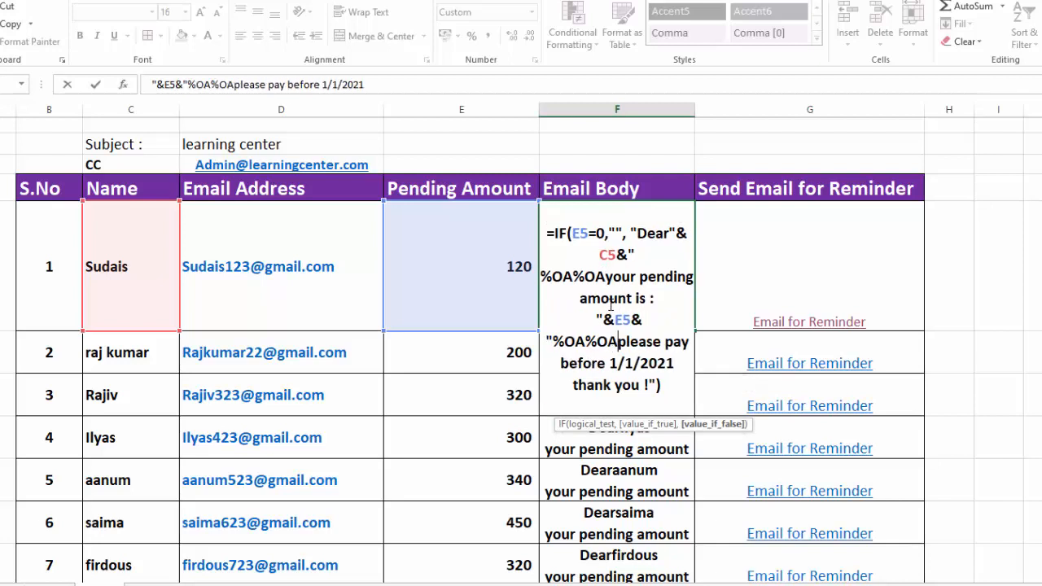
pyautogui.press('Return')
pyautogui.click(644, 321)
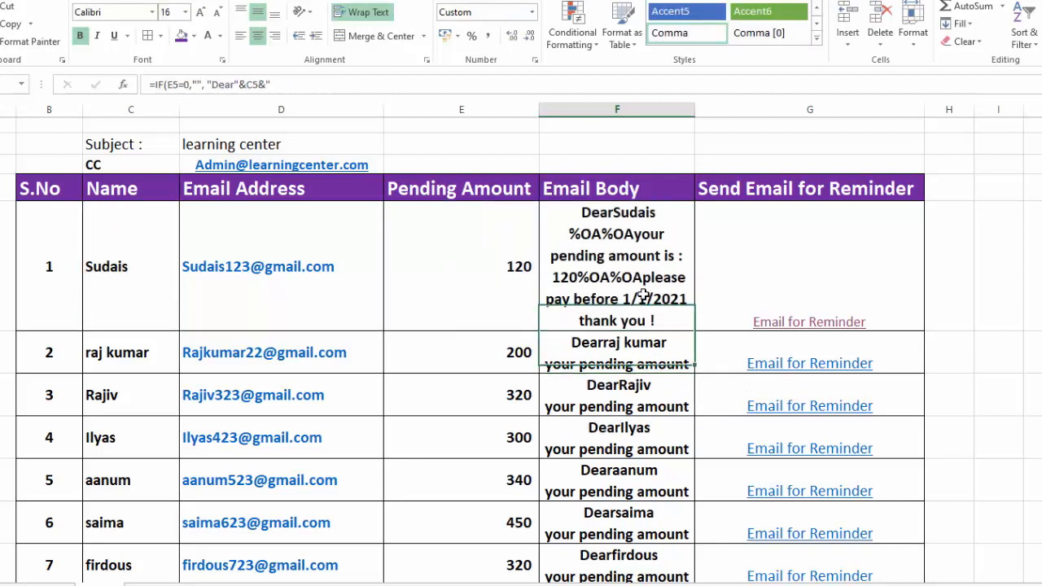
pyautogui.doubleClick(695, 331)
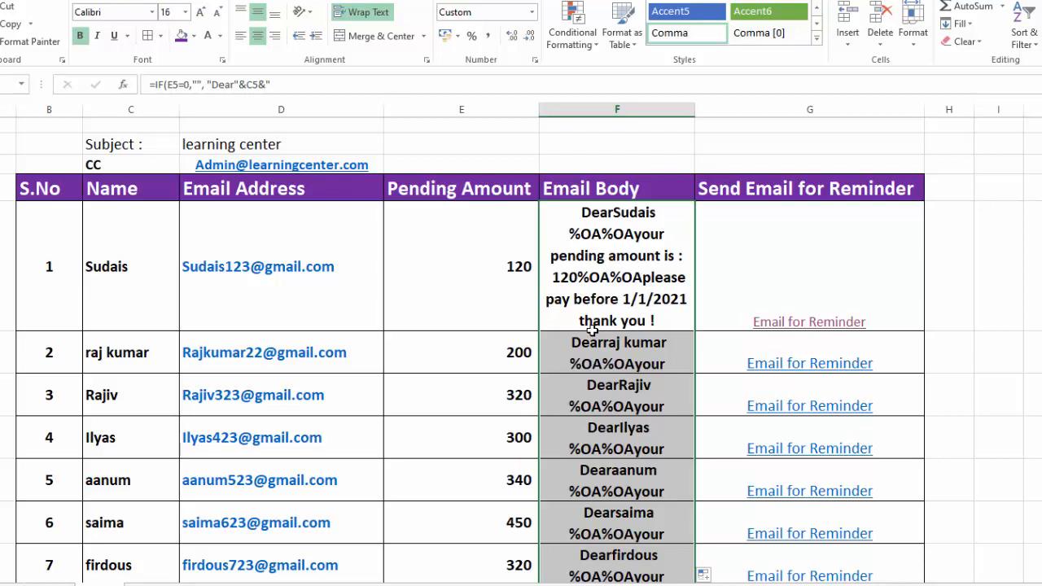
# Wrap the G5 hyperlink formula in IF(E5=0,"",...) and fill it down the Send Email for Reminder column.
pyautogui.click(849, 286)
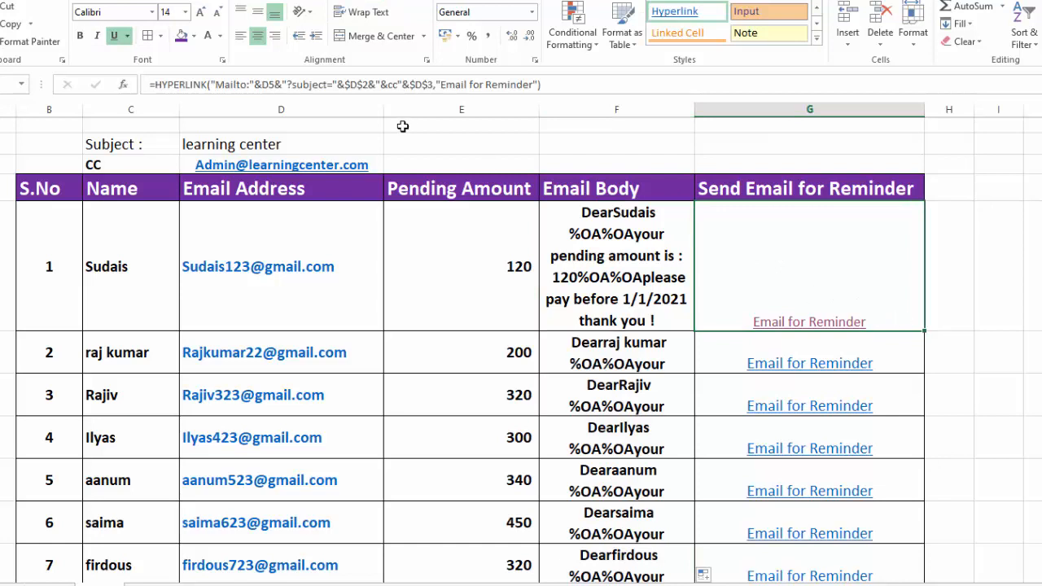
pyautogui.click(156, 84)
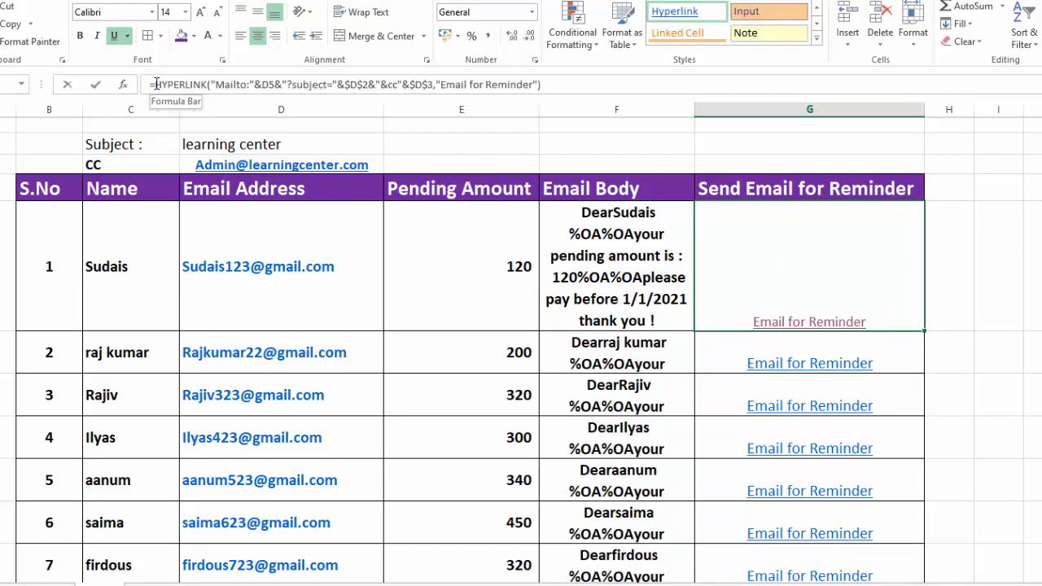
pyautogui.write('IF(')
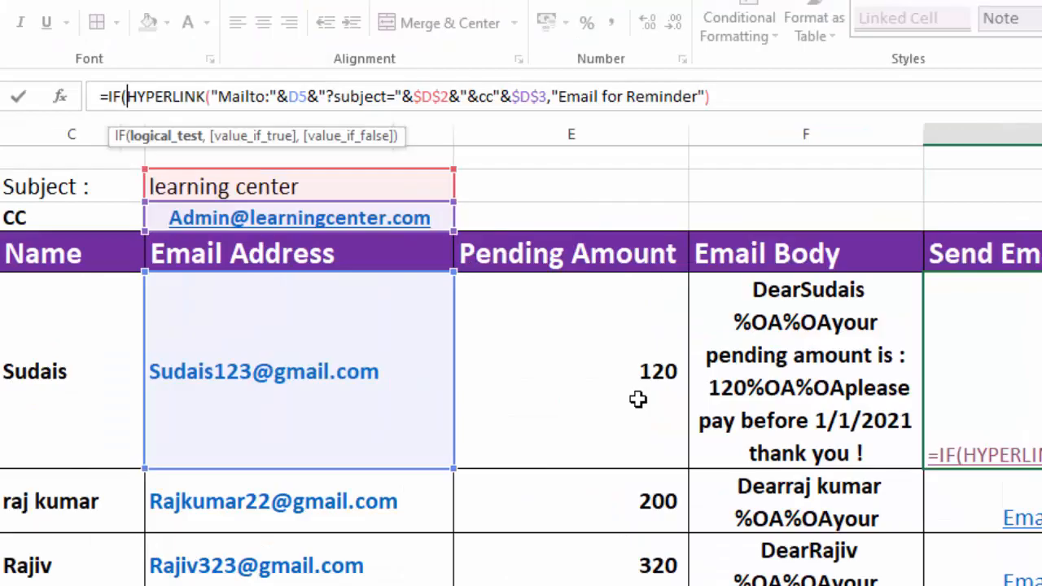
pyautogui.click(505, 285)
pyautogui.write('=')
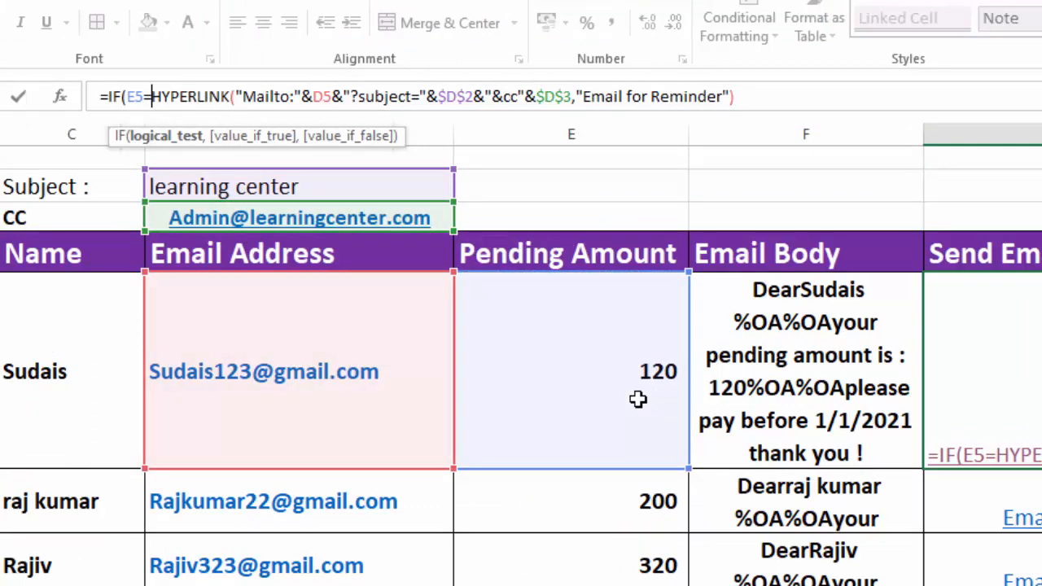
pyautogui.write('0,""')
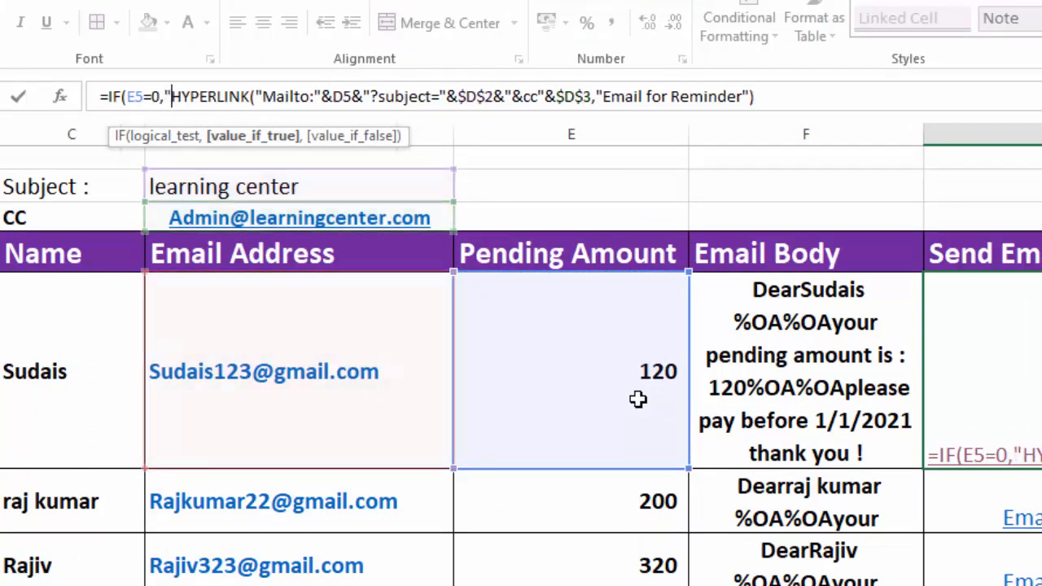
pyautogui.write(',')
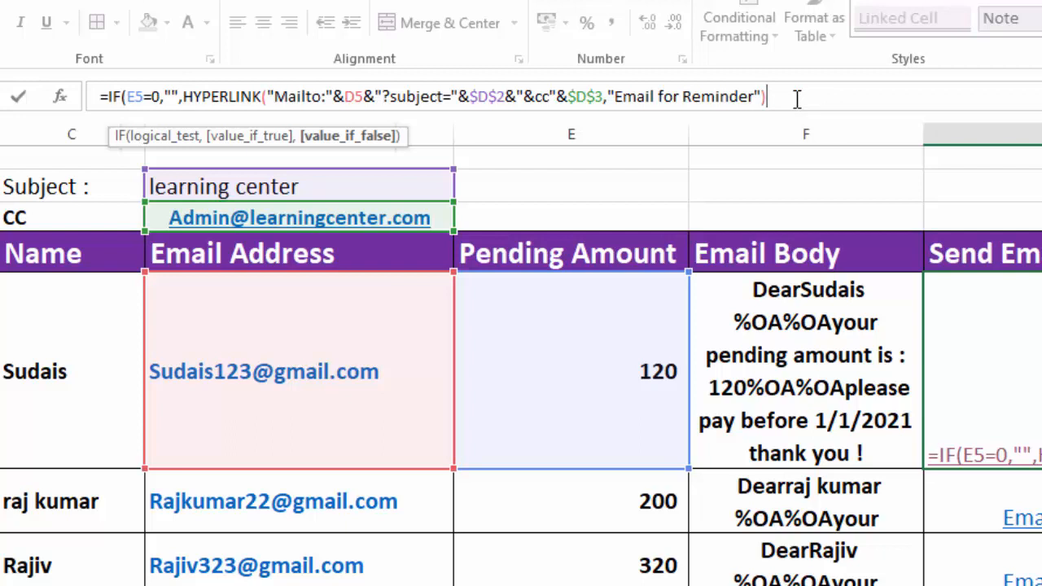
pyautogui.write(')')
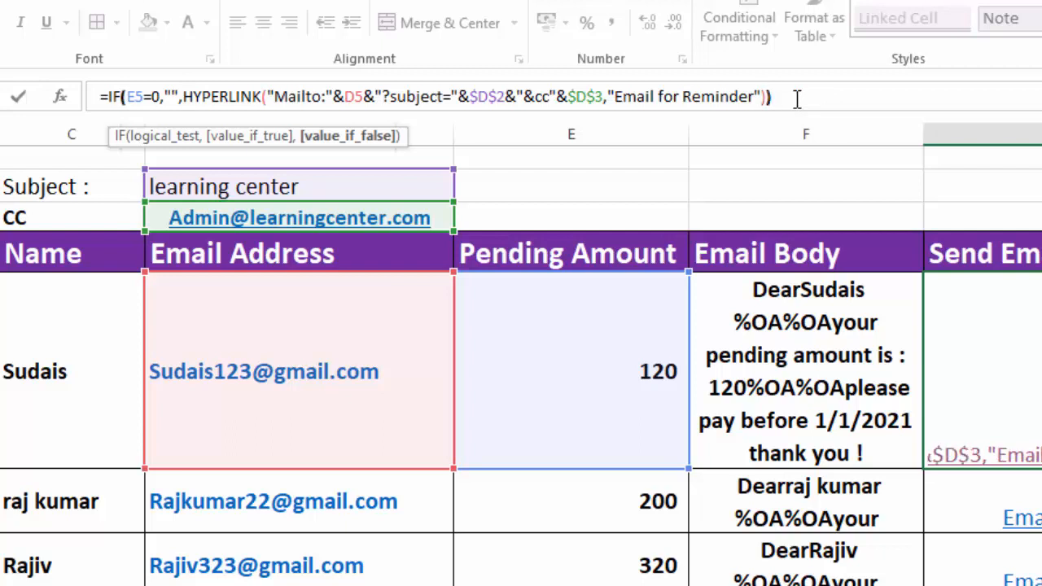
pyautogui.press('Return')
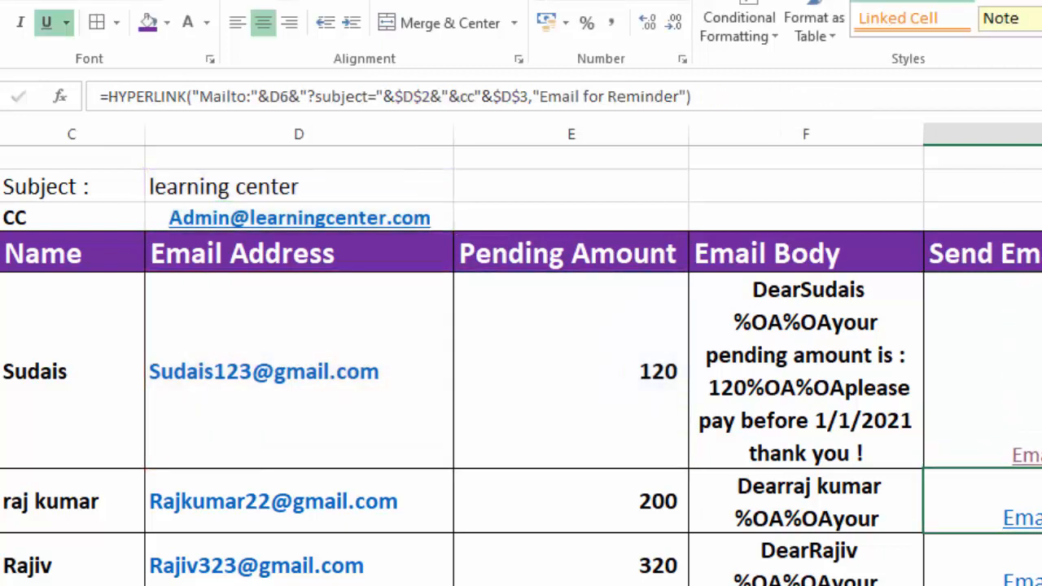
pyautogui.click(1018, 342)
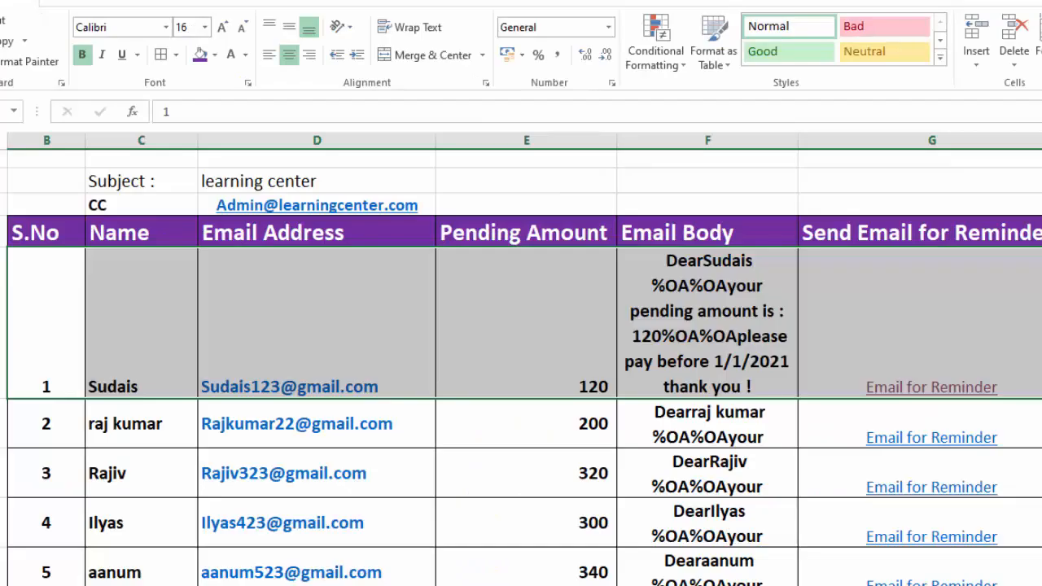
pyautogui.click(1038, 423)
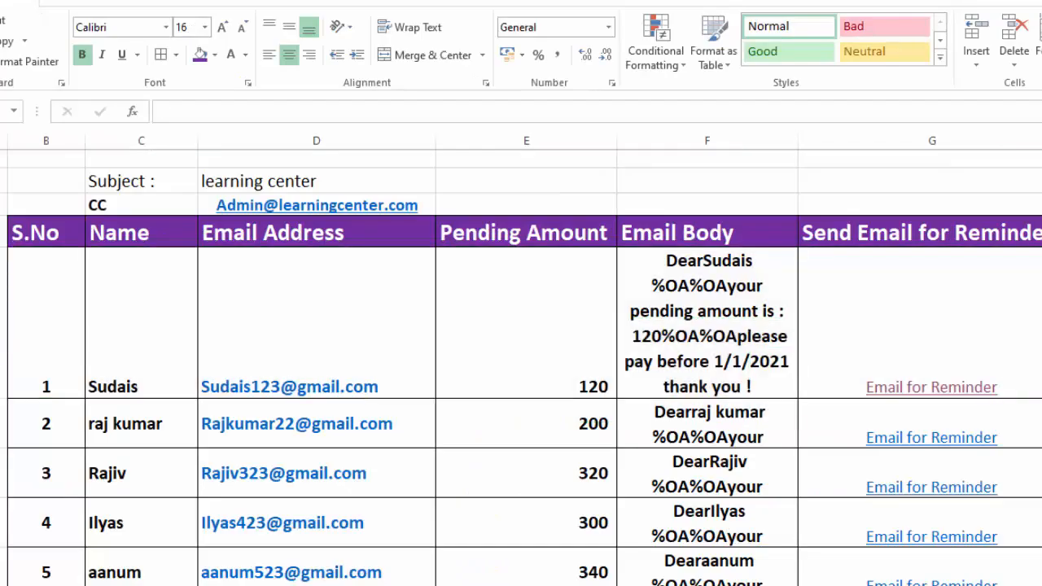
# In the G5 formula, remove the "Email for Reminder" argument and append &"&Body="&F5 after $D$3.
pyautogui.click(935, 388)
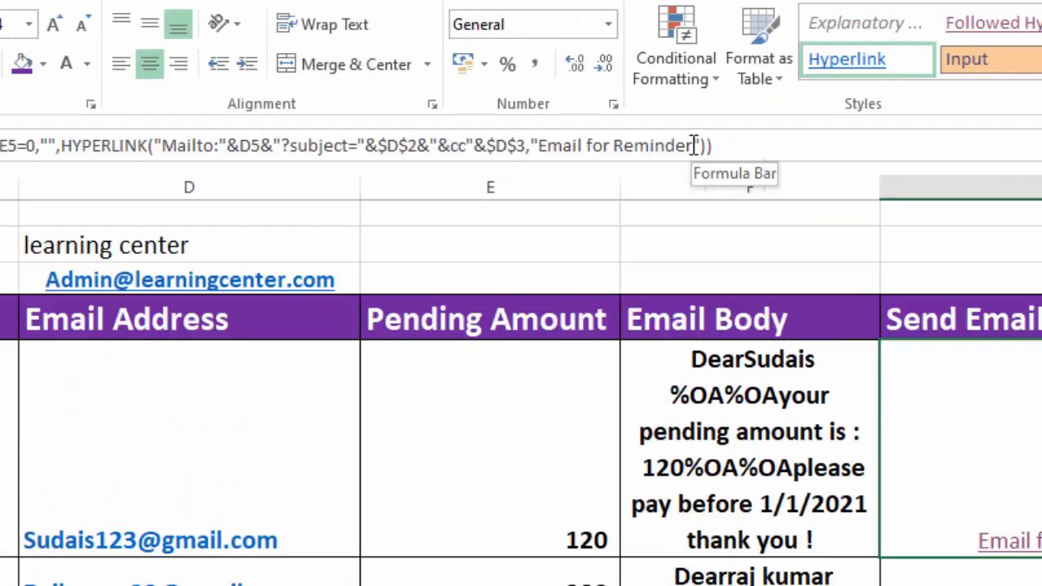
pyautogui.click(670, 112)
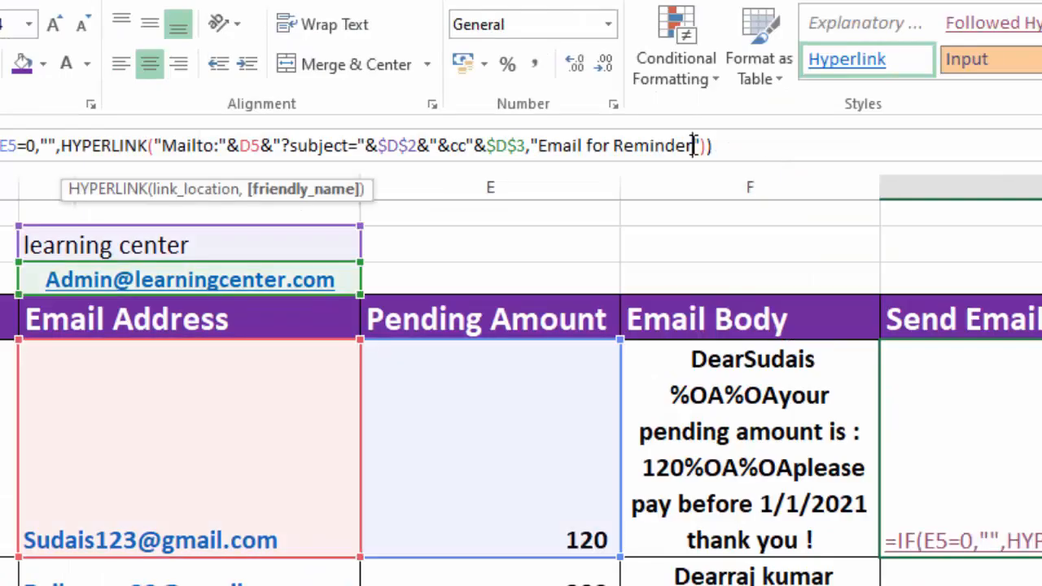
pyautogui.press('BackSpace')
pyautogui.press('BackSpace')
pyautogui.press('BackSpace')
pyautogui.press('BackSpace')
pyautogui.press('BackSpace')
pyautogui.press('BackSpace')
pyautogui.press('BackSpace')
pyautogui.press('BackSpace')
pyautogui.press('BackSpace')
pyautogui.press('BackSpace')
pyautogui.press('BackSpace')
pyautogui.press('BackSpace')
pyautogui.press('BackSpace')
pyautogui.press('BackSpace')
pyautogui.press('BackSpace')
pyautogui.press('BackSpace')
pyautogui.press('BackSpace')
pyautogui.press('BackSpace')
pyautogui.press('BackSpace')
pyautogui.press('BackSpace')
pyautogui.write('&')
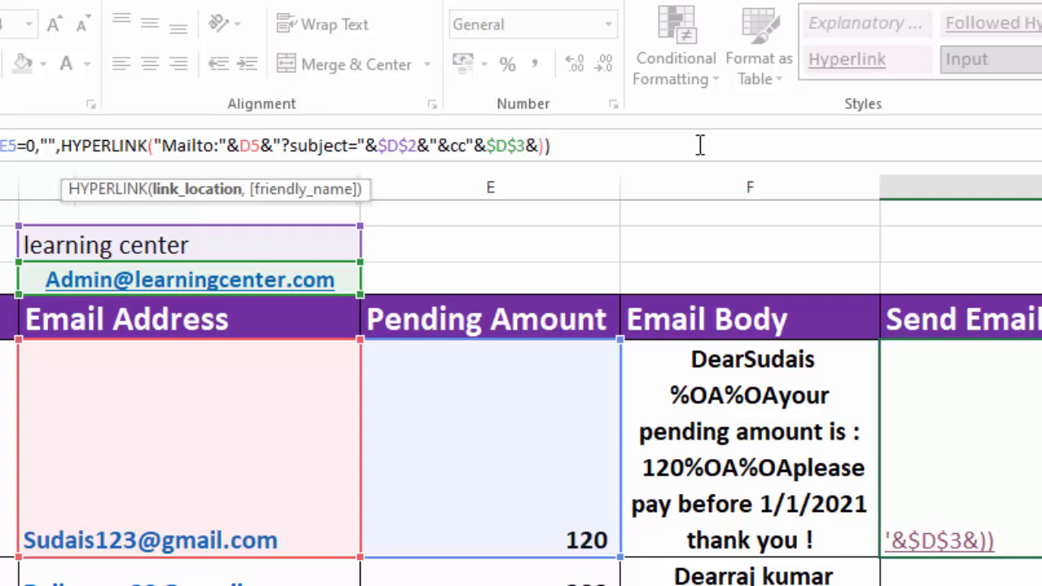
pyautogui.write('"')
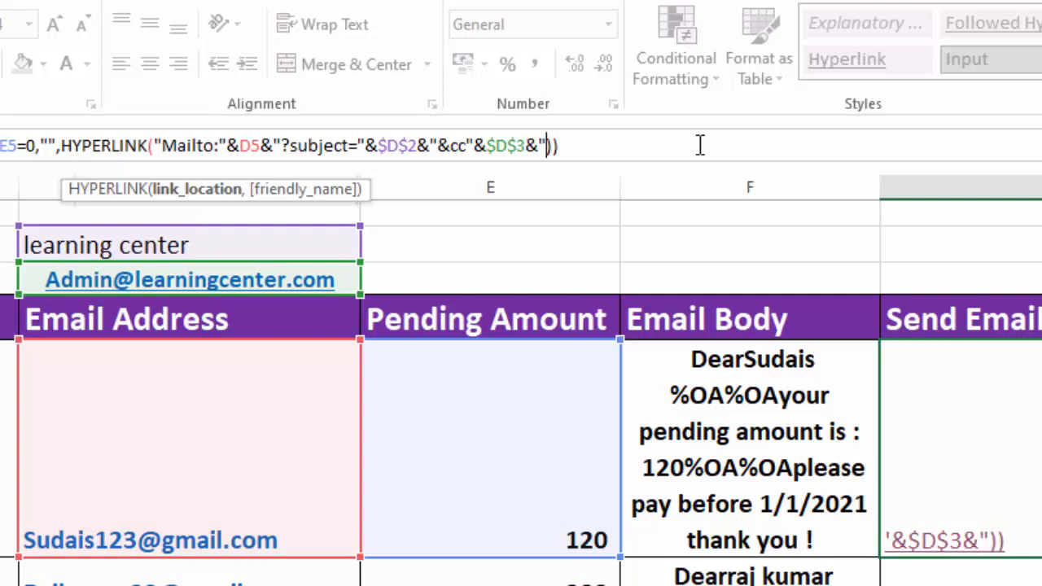
pyautogui.write('&')
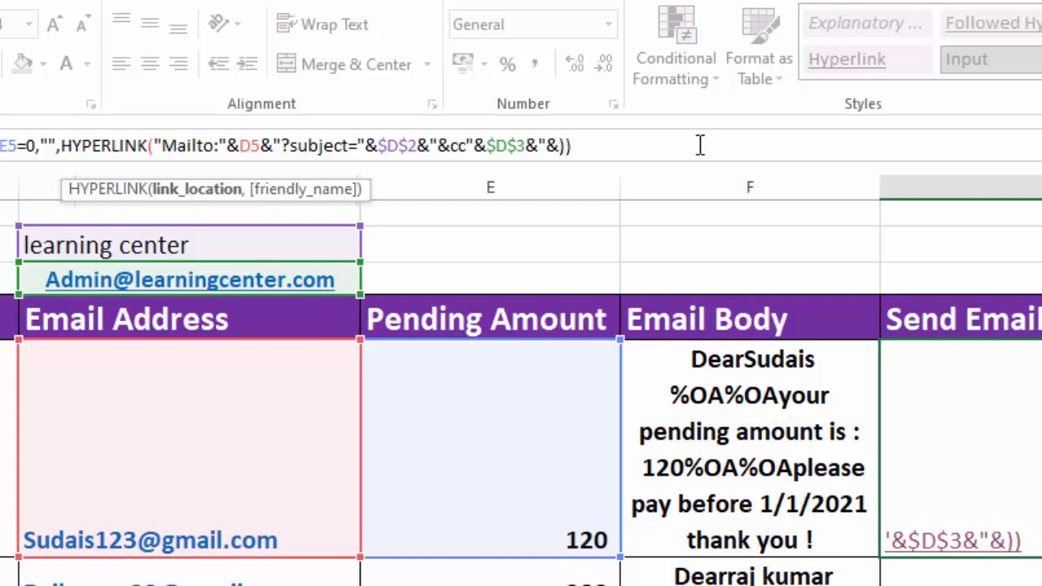
pyautogui.write('Body="')
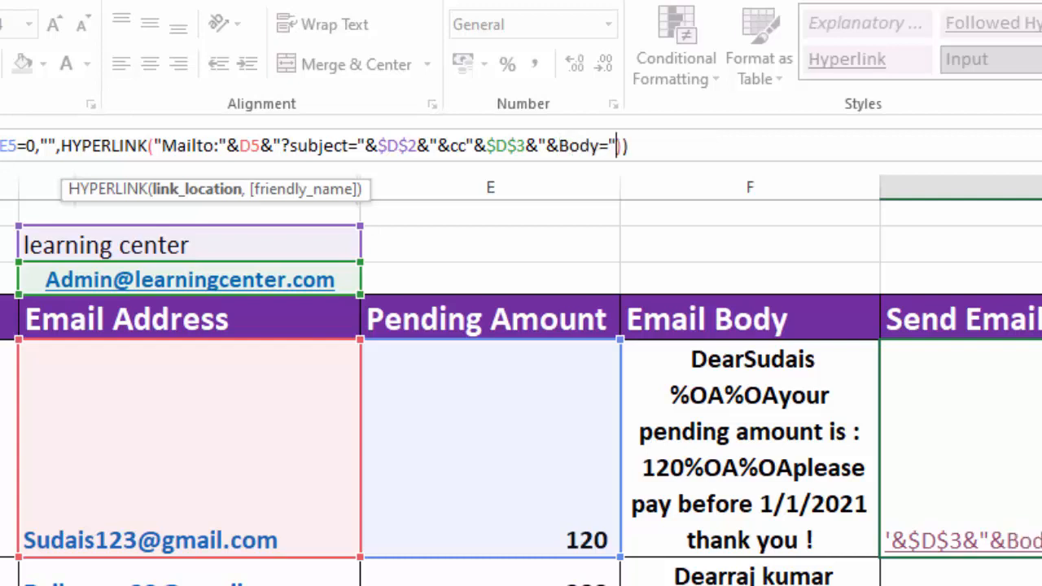
pyautogui.write('&')
pyautogui.click(790, 506)
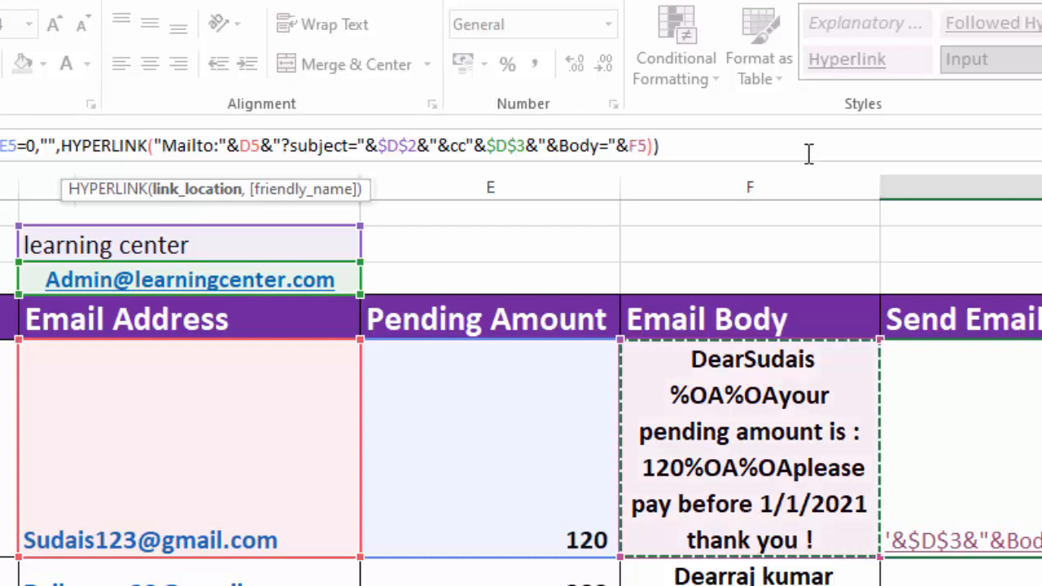
# Complete the G5 formula with the link text "send Email for Reminder" and refill it down the column.
pyautogui.write(',"')
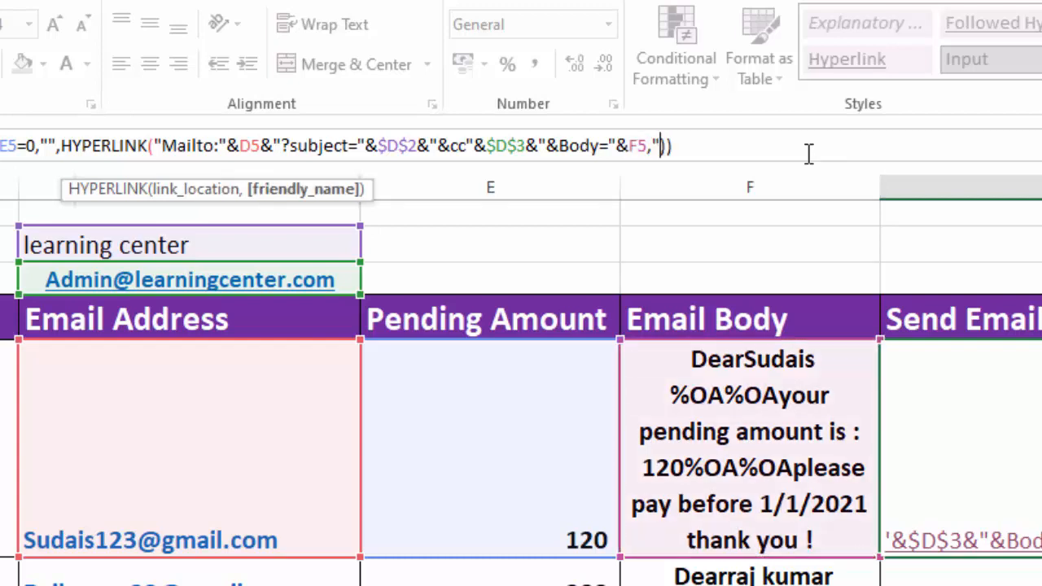
pyautogui.write('send E')
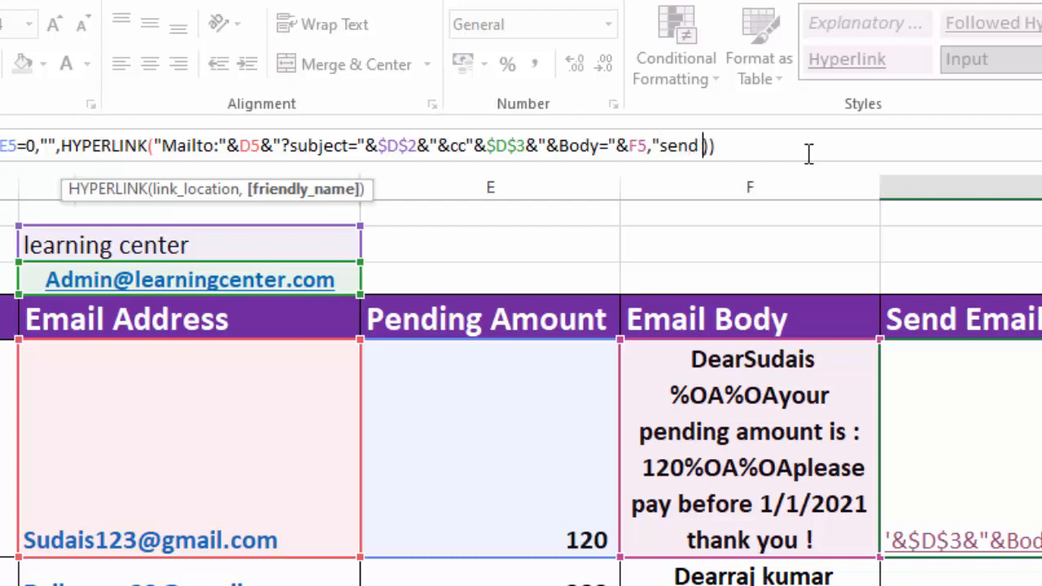
pyautogui.write('mail for R')
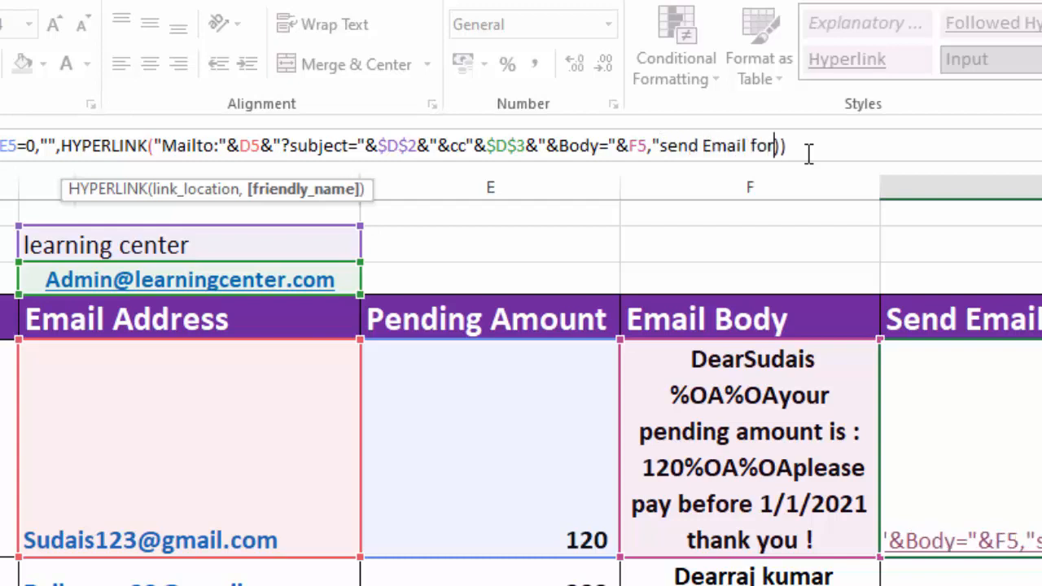
pyautogui.write('eminder')
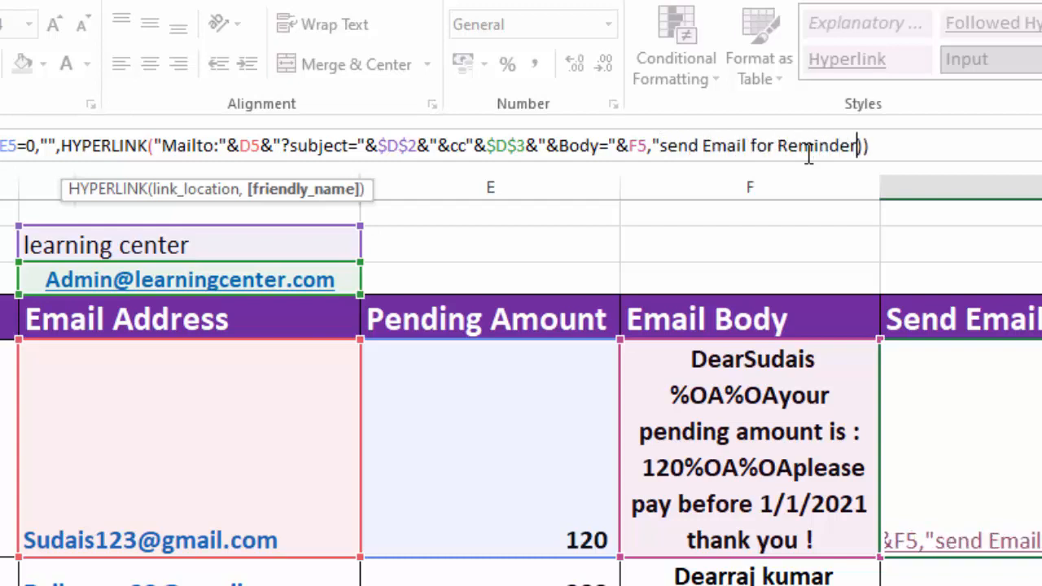
pyautogui.write('"')
pyautogui.click(946, 147)
pyautogui.press('Return')
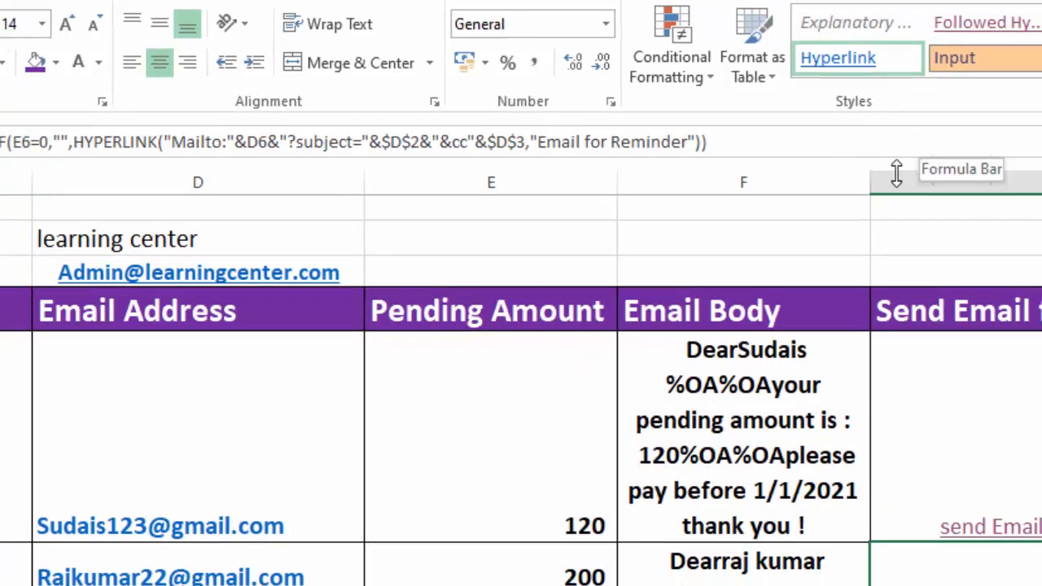
pyautogui.doubleClick(961, 337)
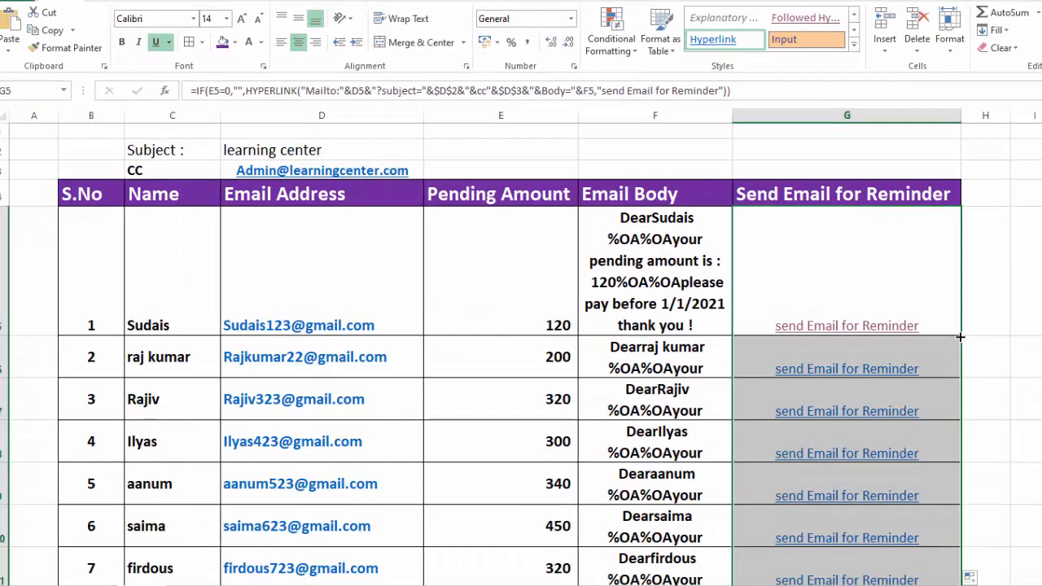
pyautogui.click(1013, 368)
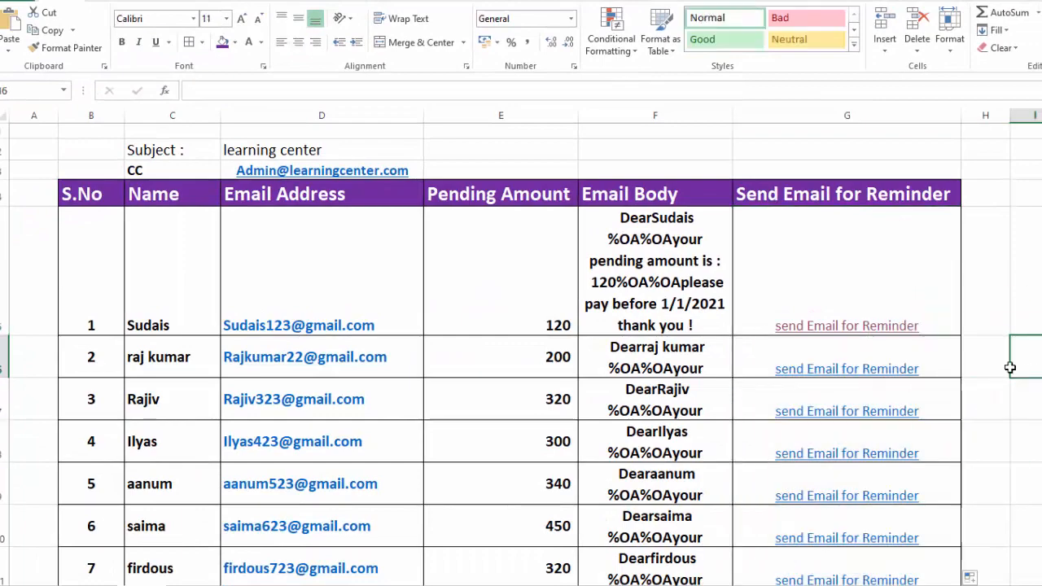
# Open the reminder link in G5 to check the pre-filled email draft, and close the mail window.
pyautogui.click(890, 334)
pyautogui.click(889, 334)
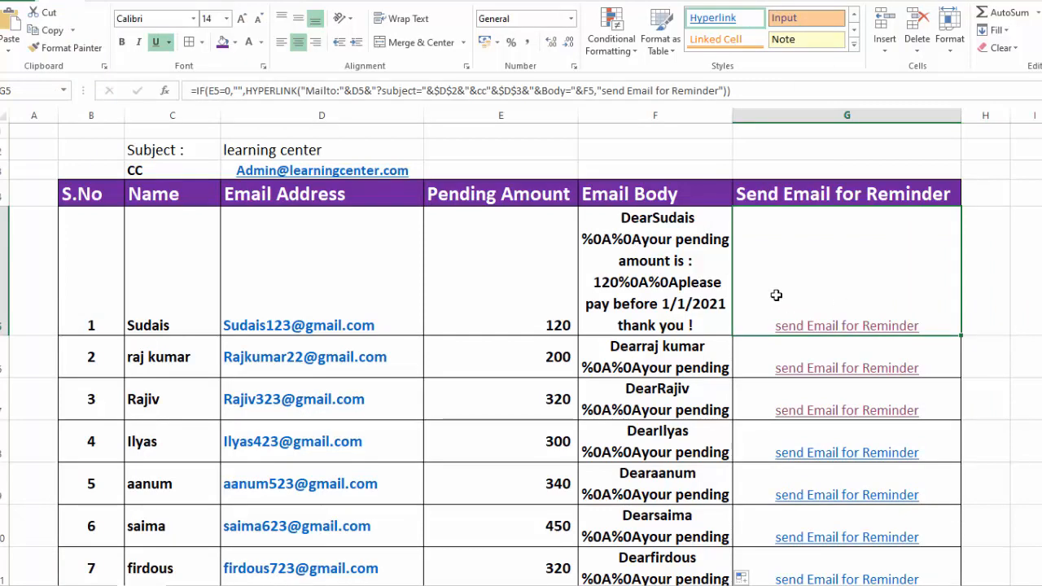
pyautogui.click(829, 328)
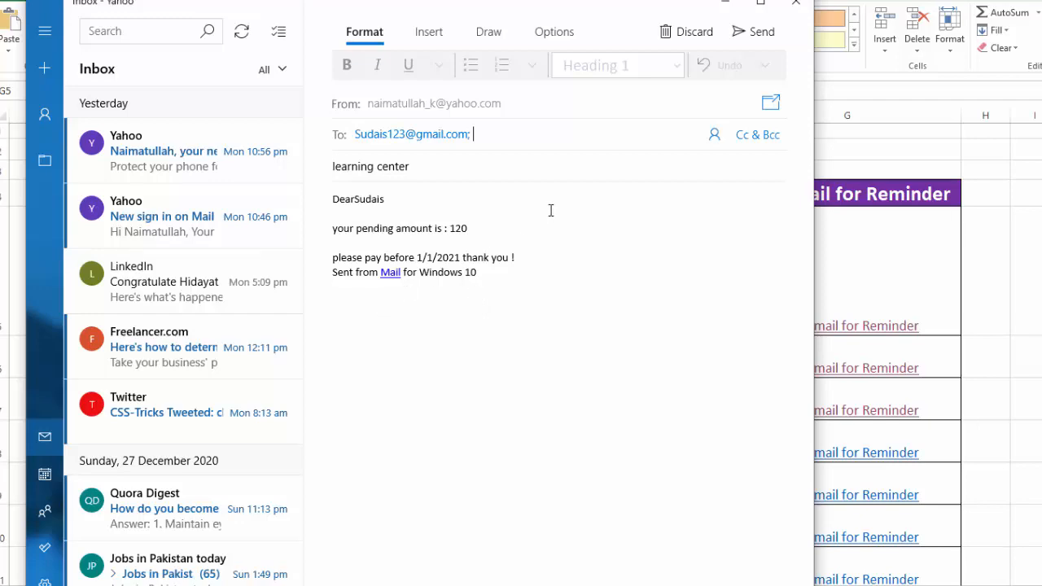
pyautogui.click(796, 6)
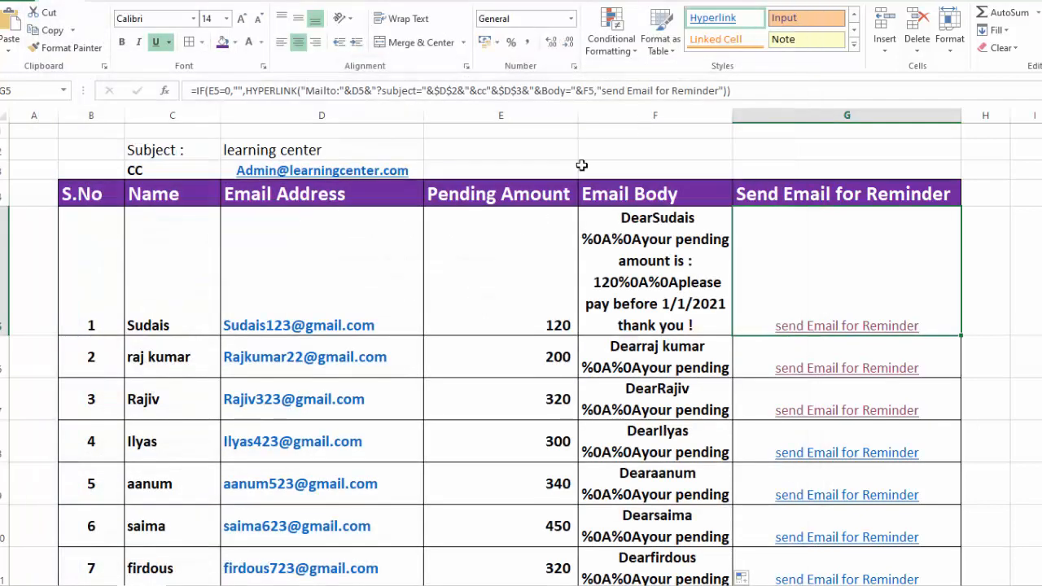
# Set the pending amount in E5 to 0 to test the conditional email body and link.
pyautogui.click(534, 285)
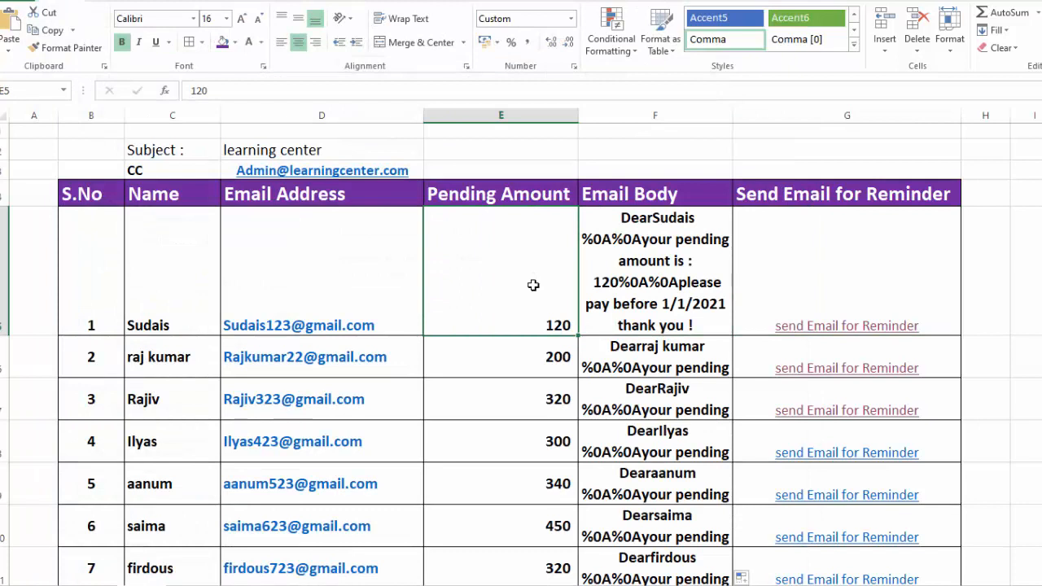
pyautogui.doubleClick(533, 286)
pyautogui.press('Delete')
pyautogui.press('Delete')
pyautogui.press('Delete')
pyautogui.write('0')
pyautogui.press('Return')
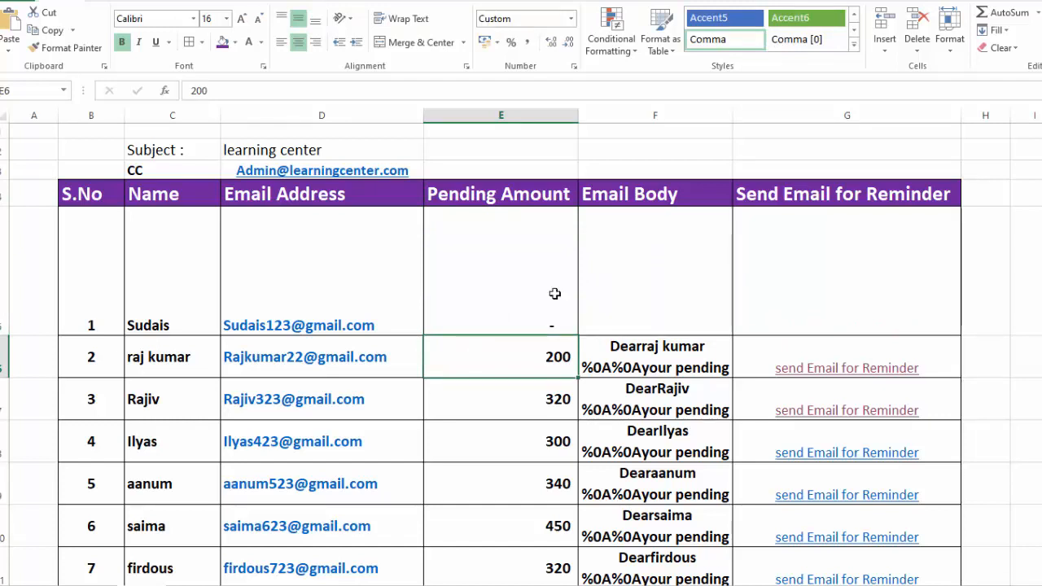
# Set the pending amount in E9 to 0 to test the fifth person's conditional email body and link.
pyautogui.click(545, 477)
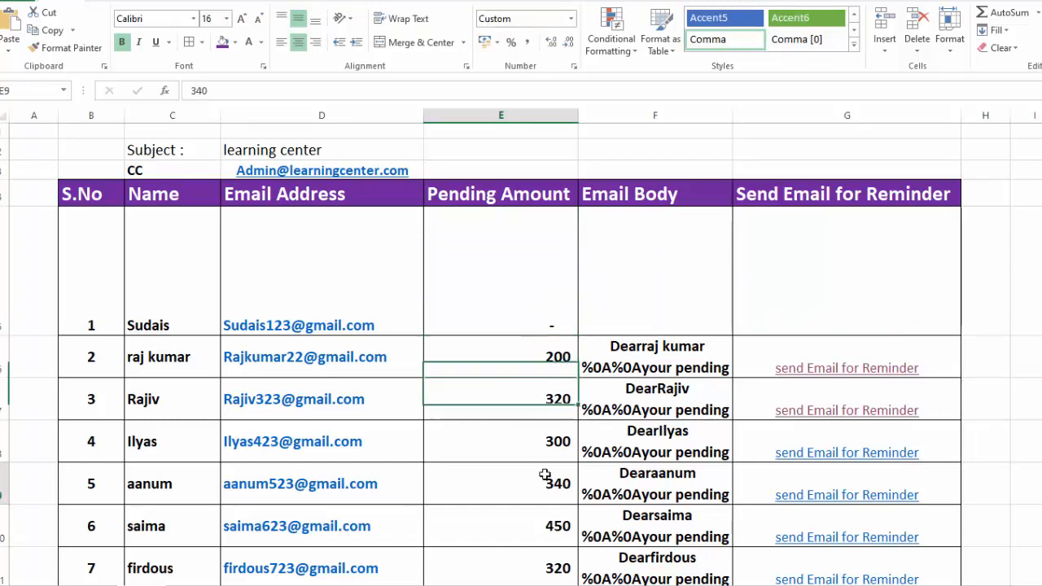
pyautogui.doubleClick(545, 477)
pyautogui.press('BackSpace')
pyautogui.press('BackSpace')
pyautogui.press('BackSpace')
pyautogui.write('0')
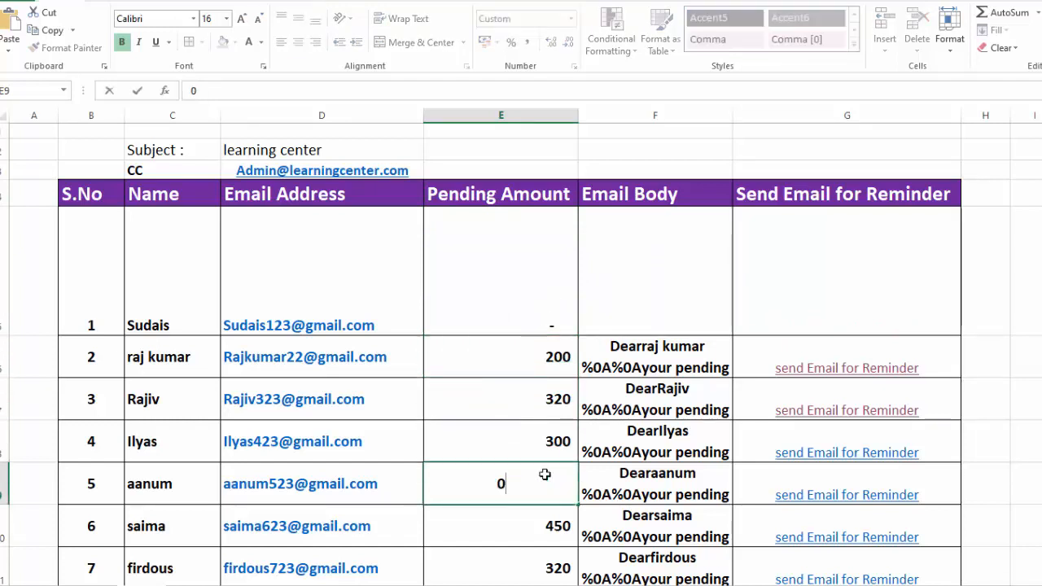
pyautogui.press('Return')
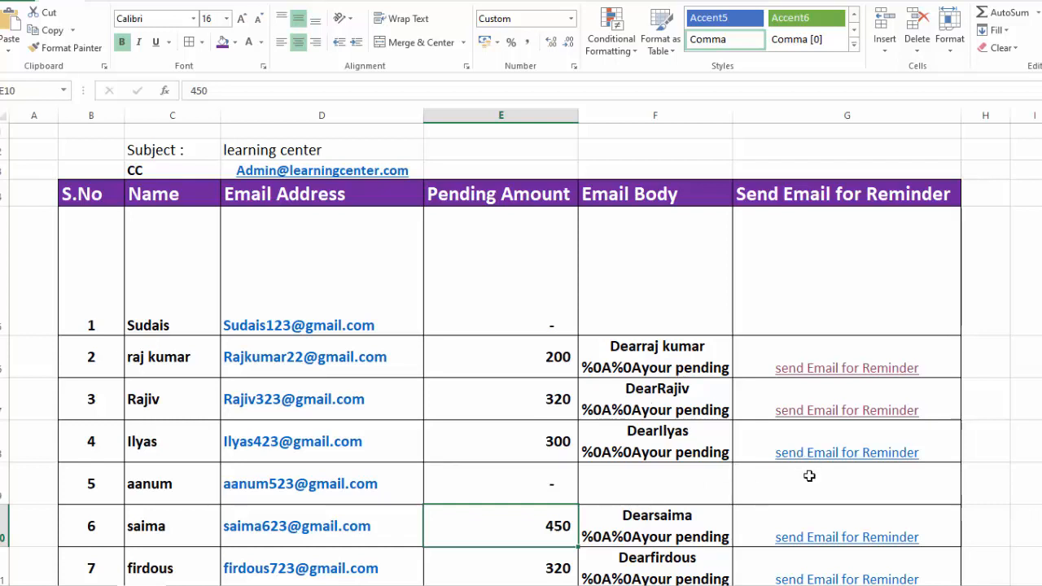
# Undo the zero entries in E9 and E5.
pyautogui.hotkey('ctrl', 'z')
pyautogui.hotkey('ctrl', 'z')
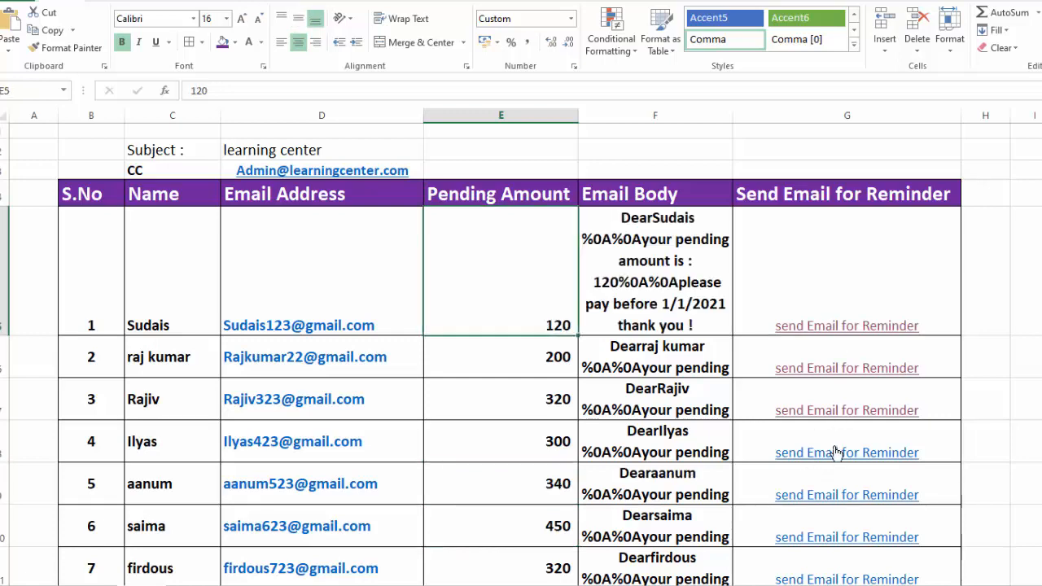
# Check the email drafts from the G6 reminder link and from G4 on the "Body of Email" version of the sheet, closing each one.
pyautogui.click(853, 370)
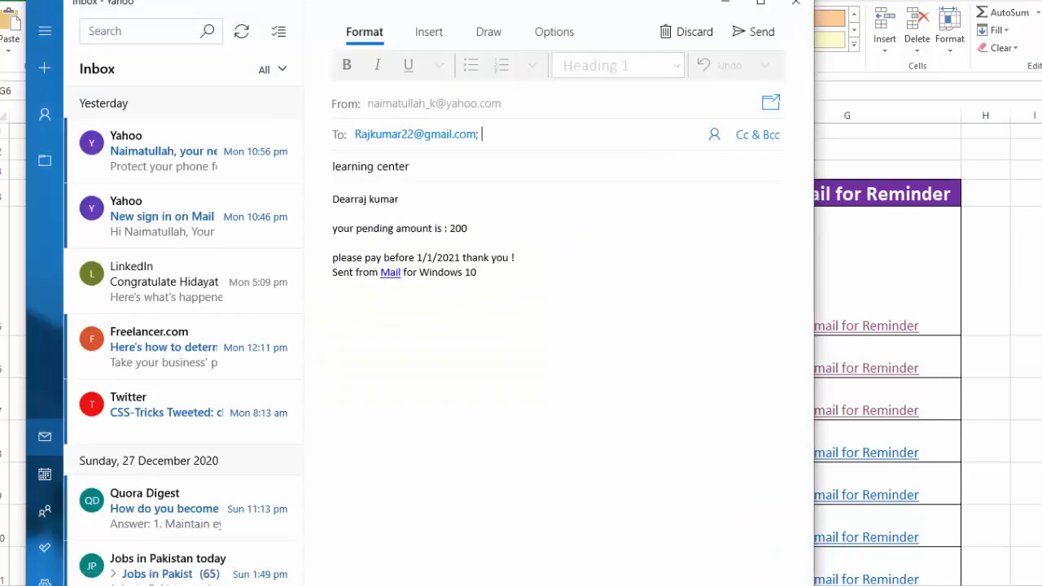
pyautogui.click(795, 3)
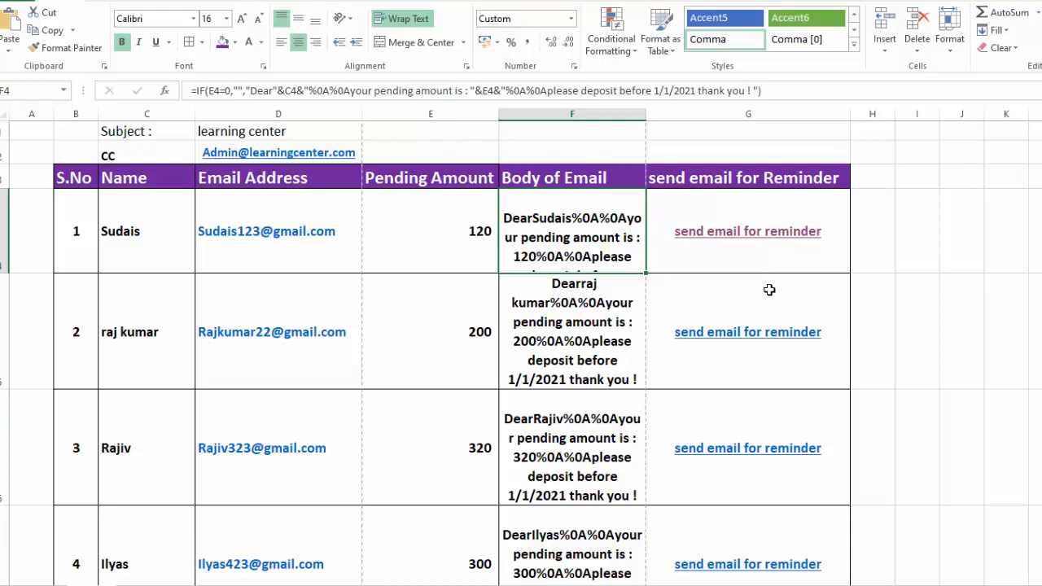
pyautogui.click(769, 240)
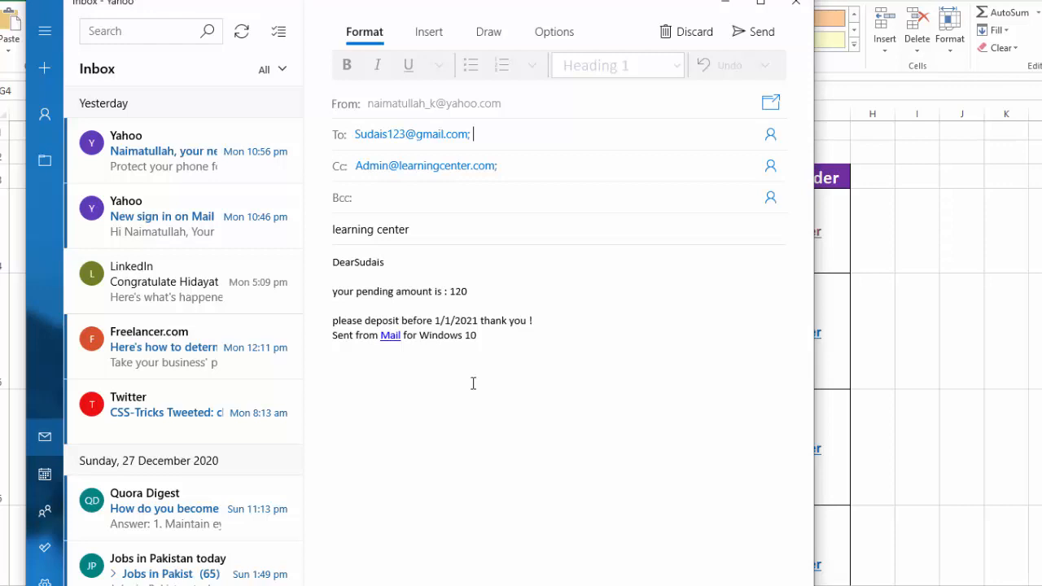
pyautogui.click(794, 3)
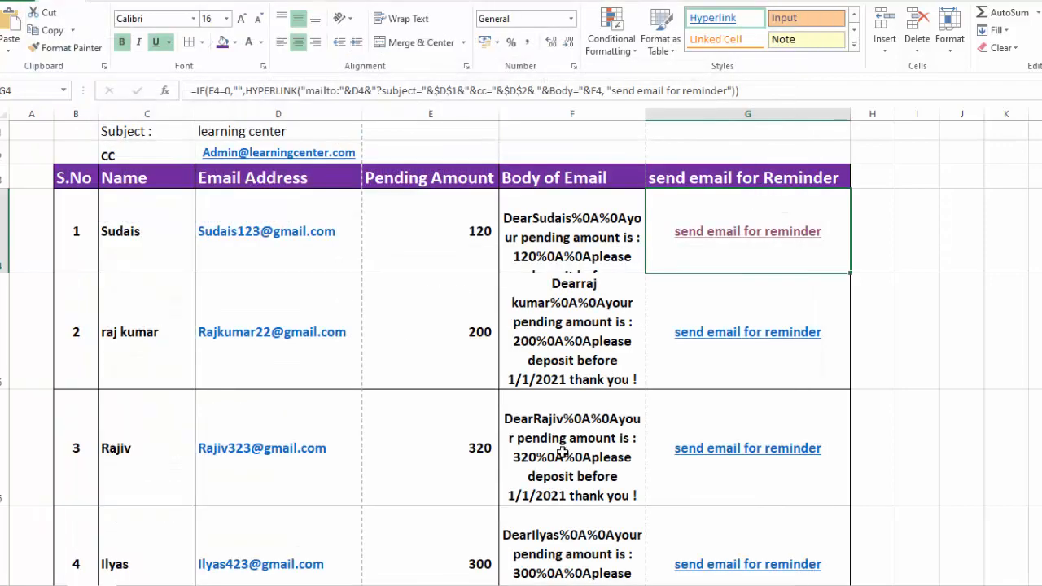